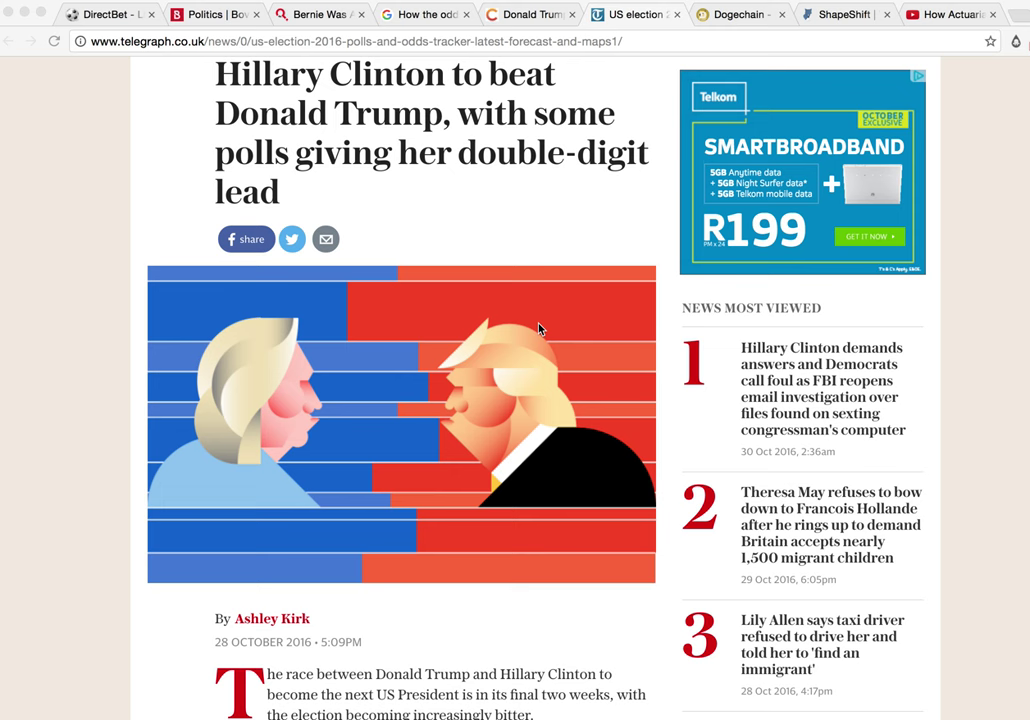
# - Look over the open actuarial science video, the Casino.org Trump odds article, and the DirectBet and Bovada presidential election odds
pyautogui.click(952, 17)
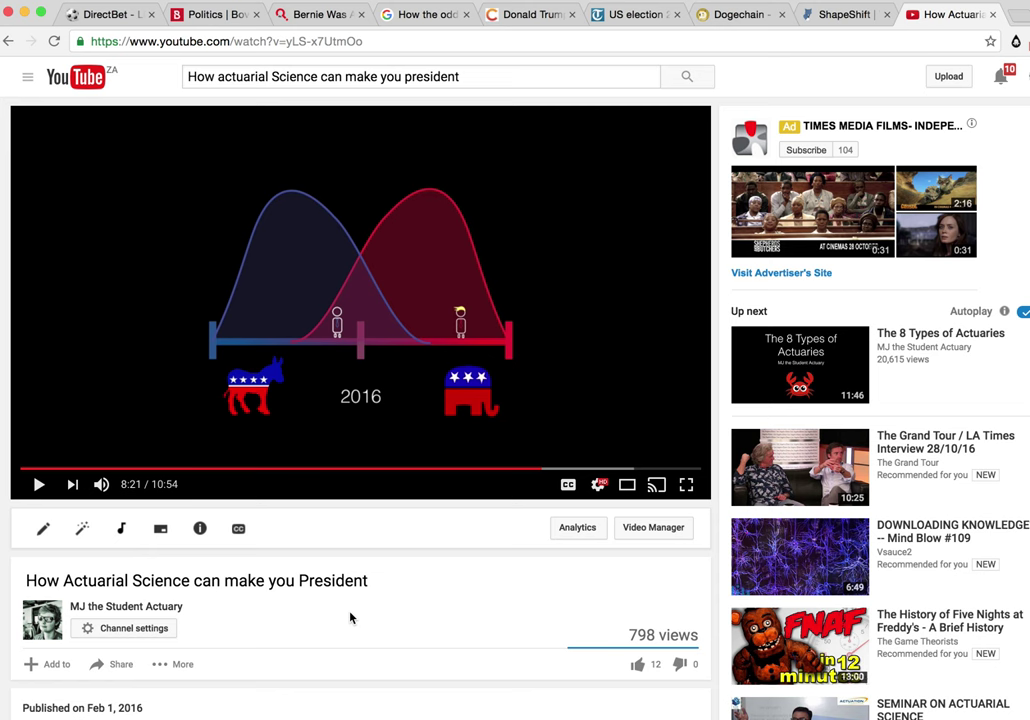
pyautogui.click(538, 16)
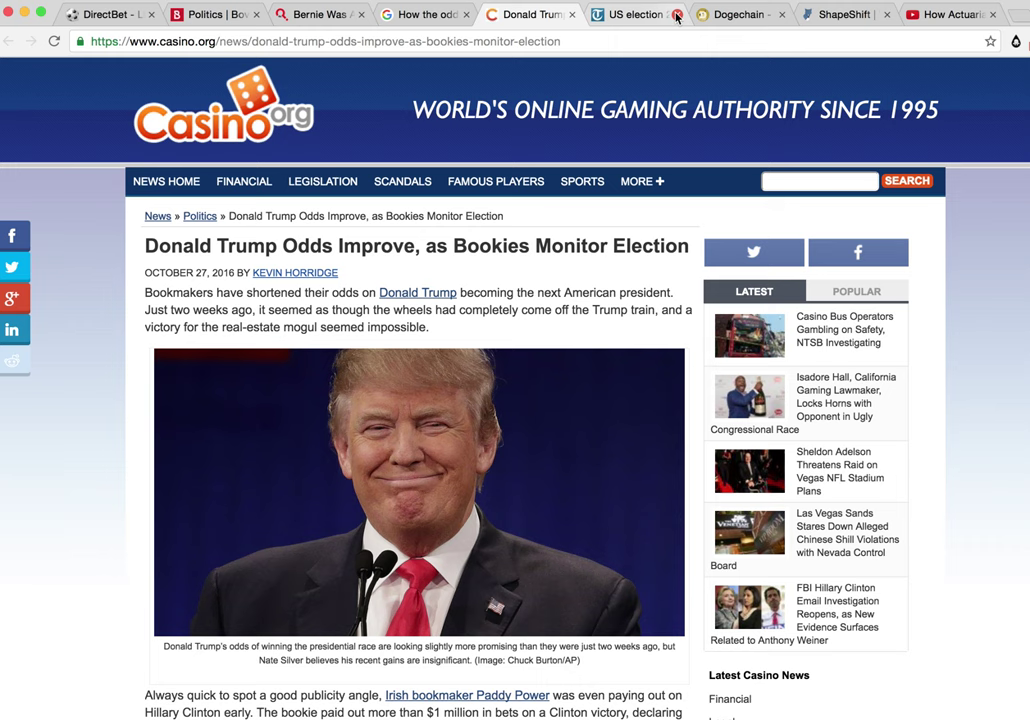
pyautogui.click(115, 16)
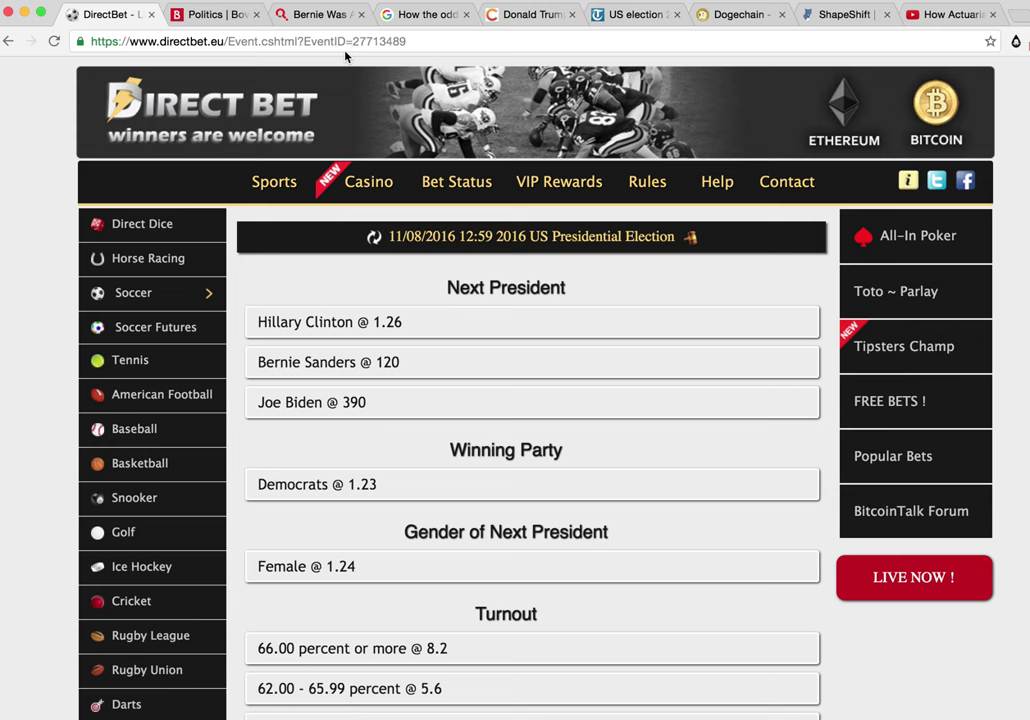
pyautogui.click(227, 19)
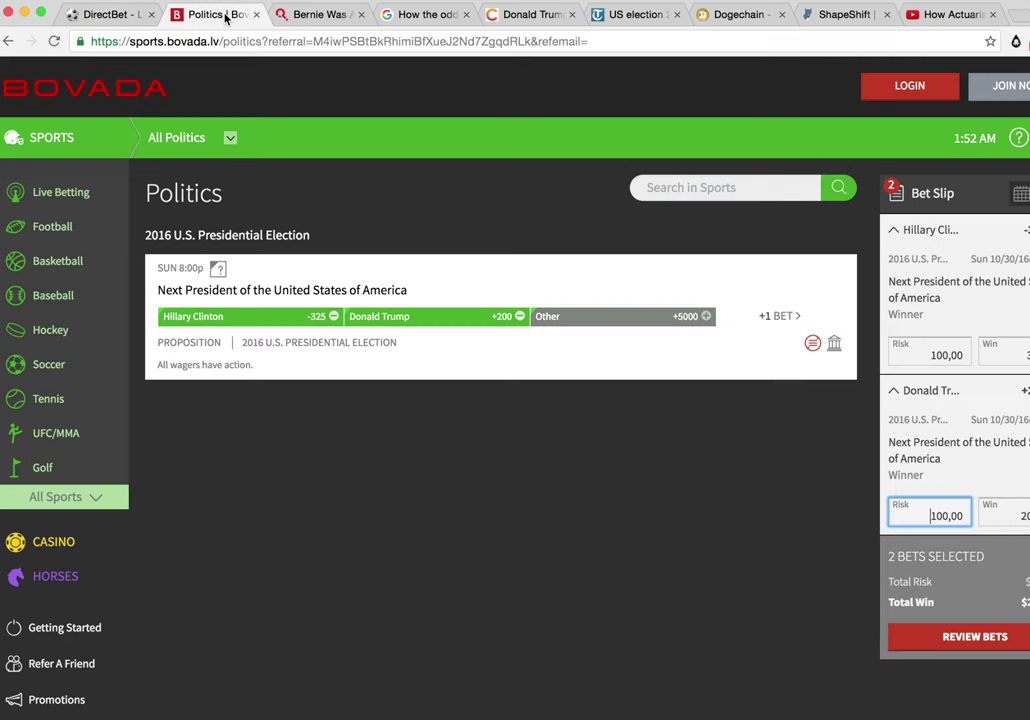
# - Read through the Inquisitr article about Bernie Sanders' response to the write-in campaign
pyautogui.click(318, 20)
pyautogui.scroll(-3, 500, 362)
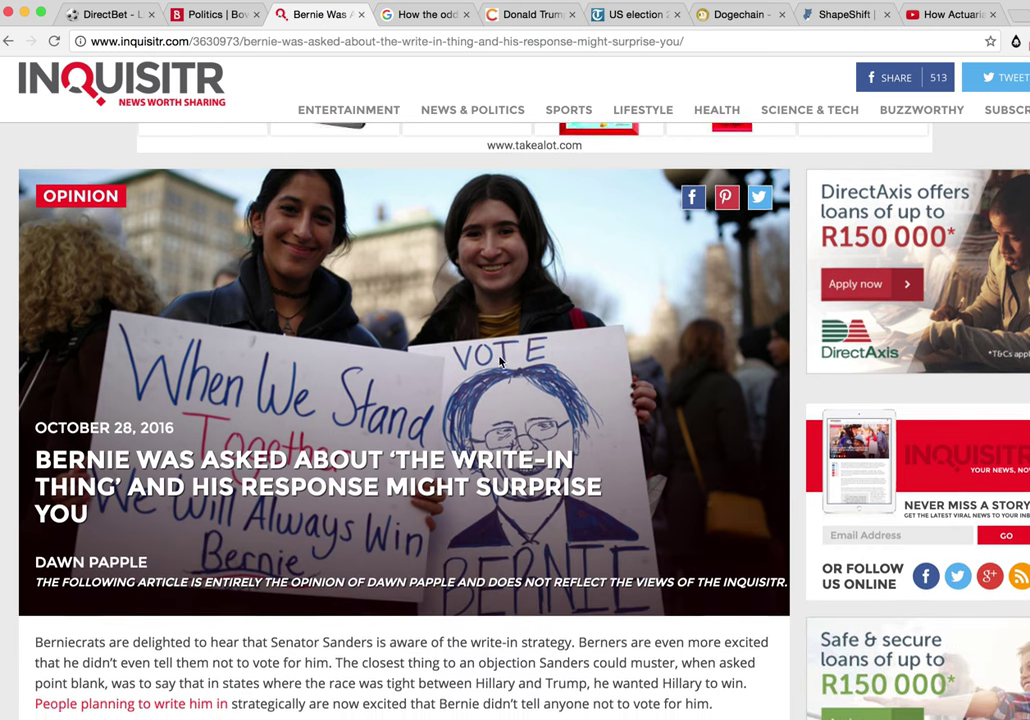
pyautogui.scroll(-2, 500, 362)
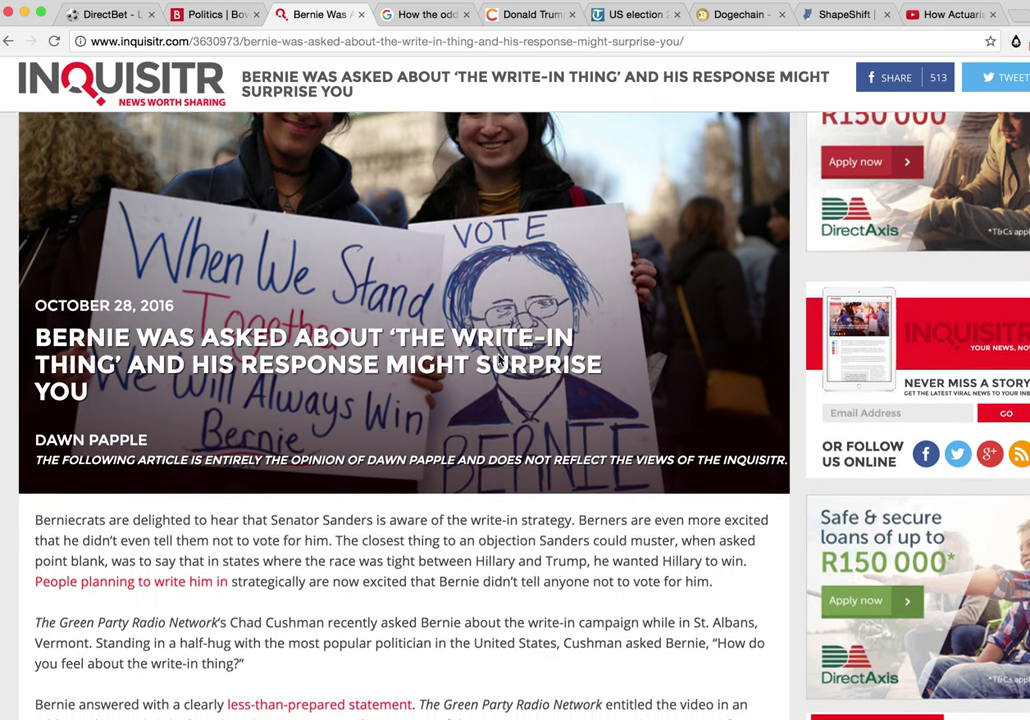
pyautogui.scroll(-2, 500, 362)
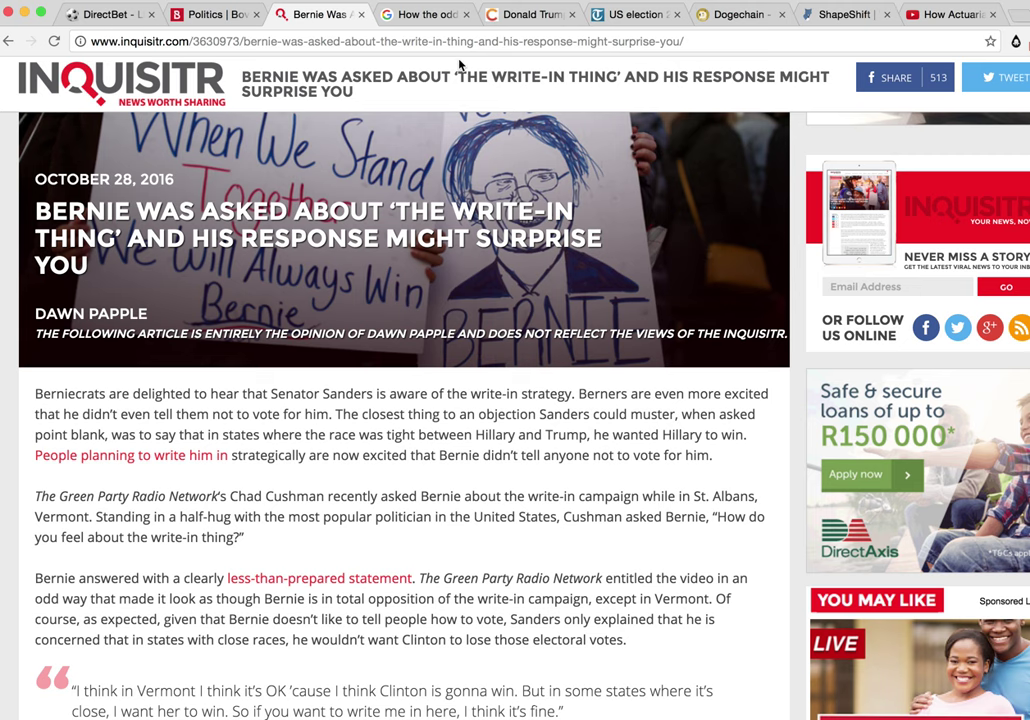
# - Open DirectBet's bet status check, and copy the recipient address of the 10,000 DOGE output from the wallet's -10001.00 DOGE transaction
pyautogui.click(98, 16)
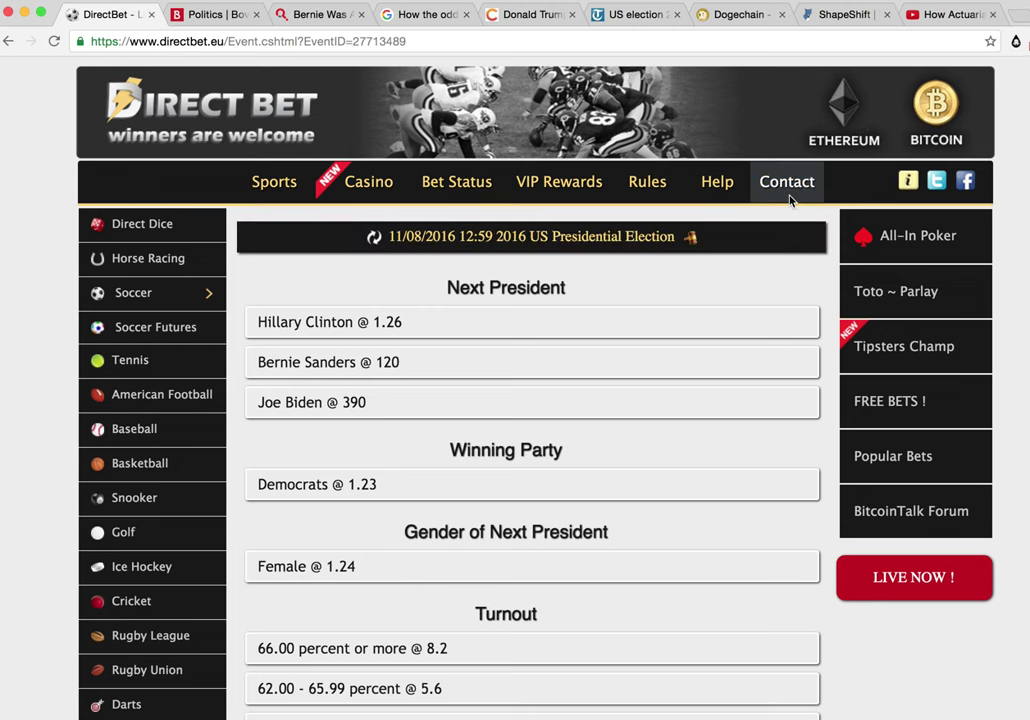
pyautogui.click(459, 188)
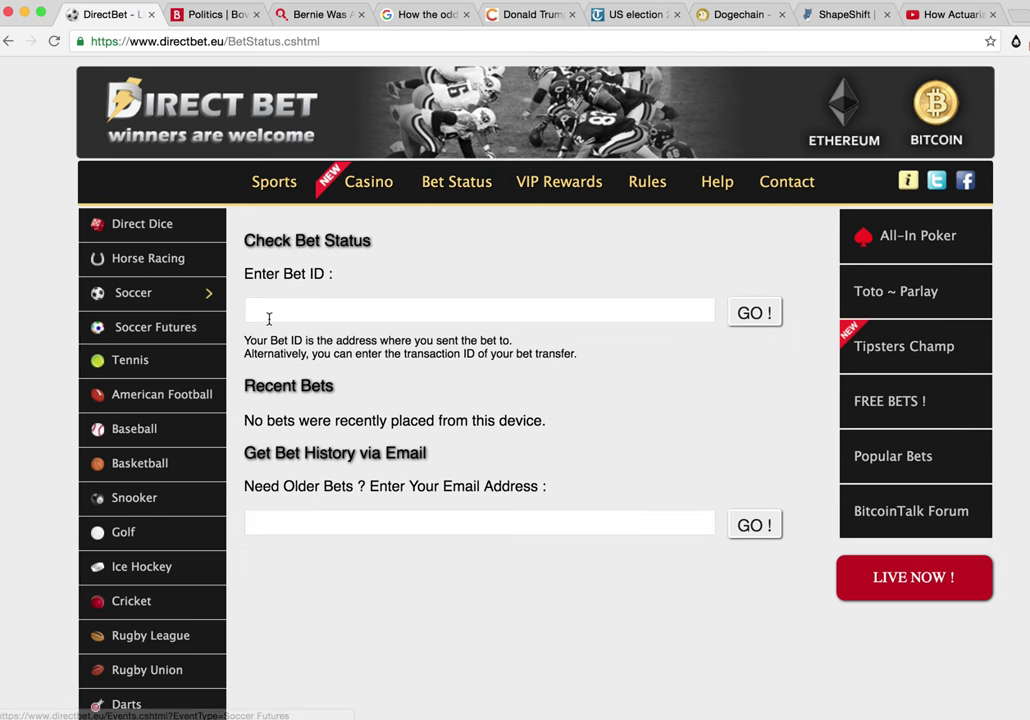
pyautogui.click(745, 17)
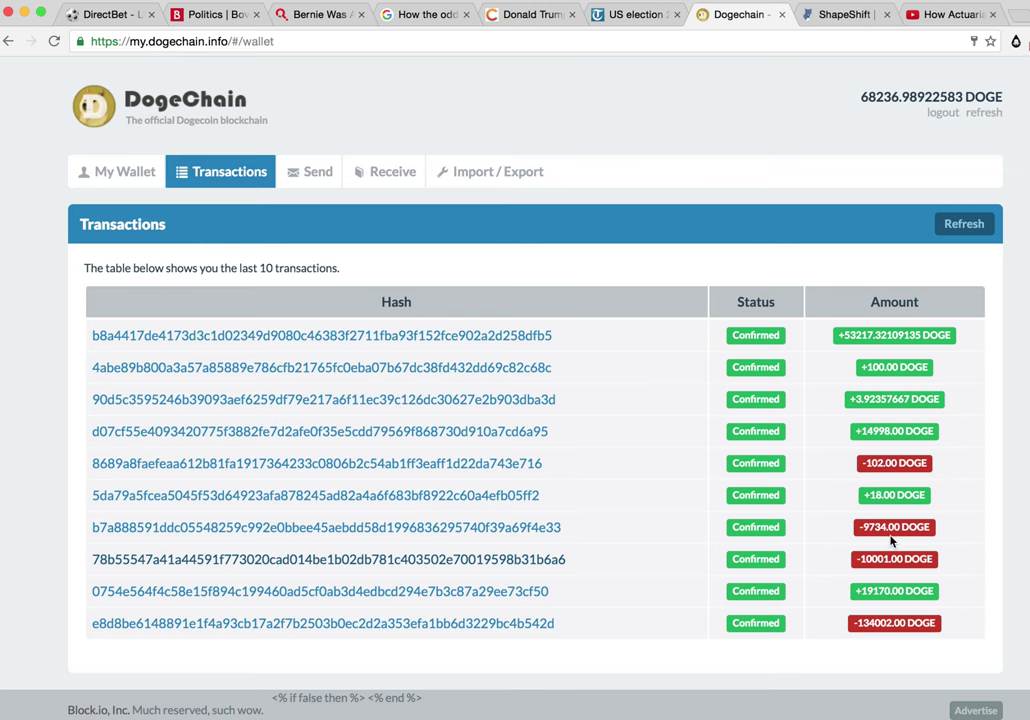
pyautogui.click(440, 562)
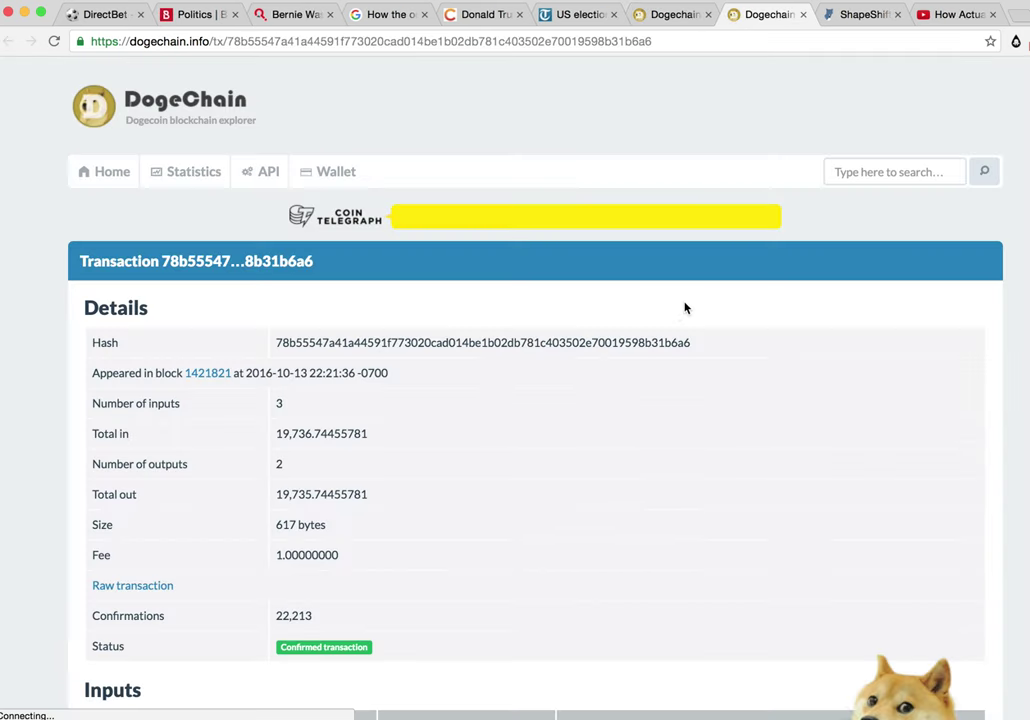
pyautogui.scroll(-5, 563, 355)
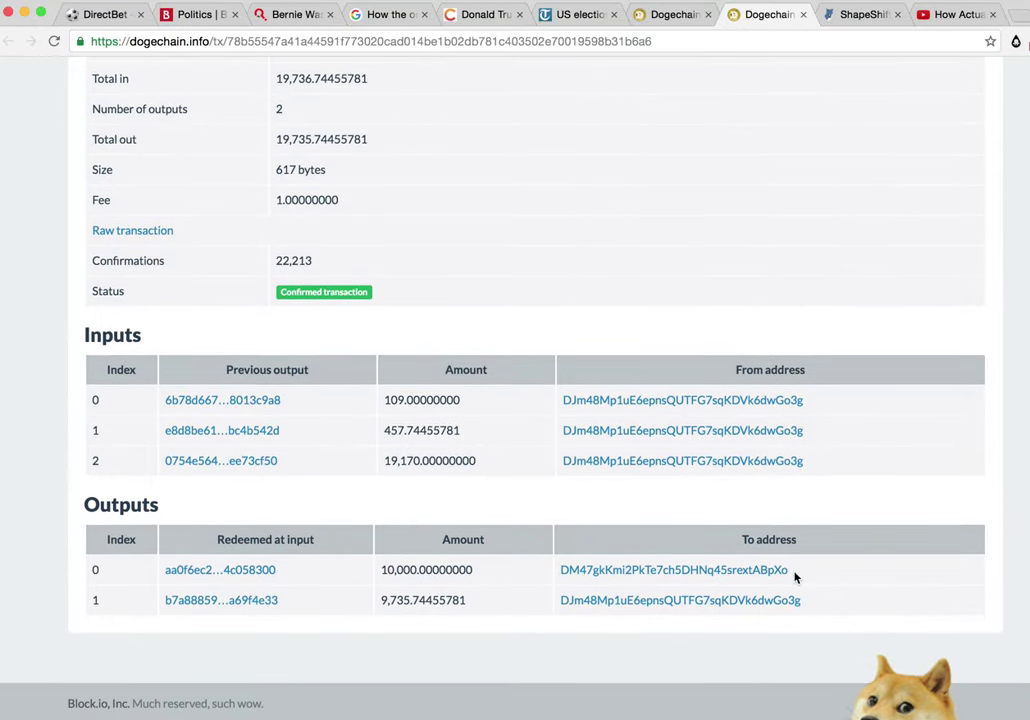
pyautogui.moveTo(796, 571); pyautogui.dragTo(564, 569)
pyautogui.press('super+c')
pyautogui.scroll(-1, 561, 492)
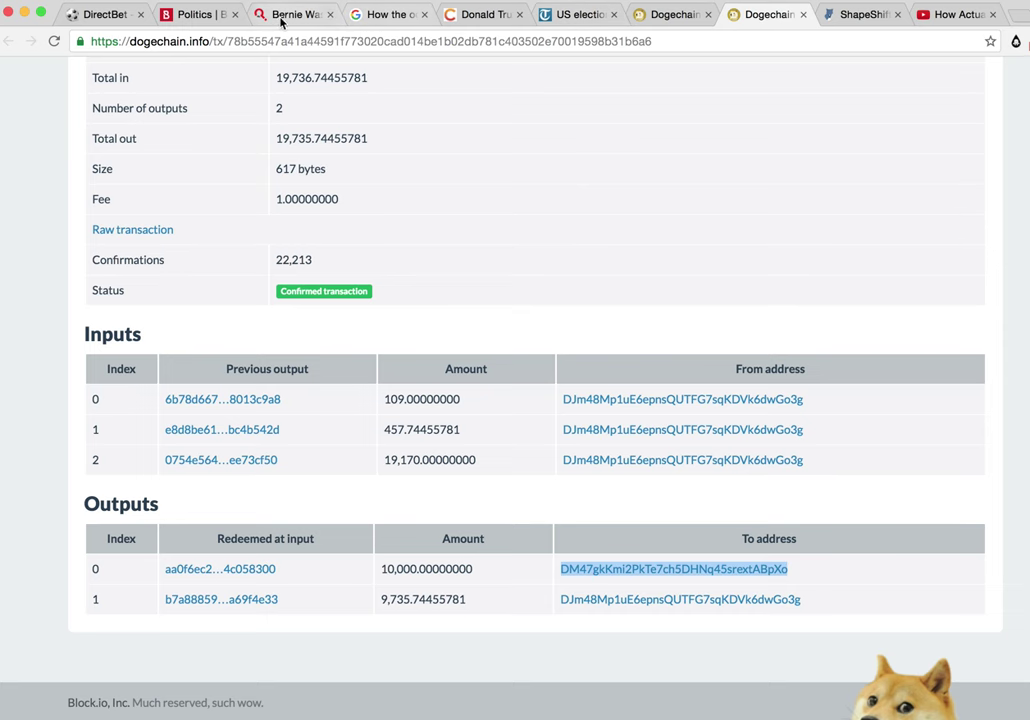
# - Look up the placed bet's status on DirectBet using the copied Dogecoin address as the Bet ID
pyautogui.click(106, 18)
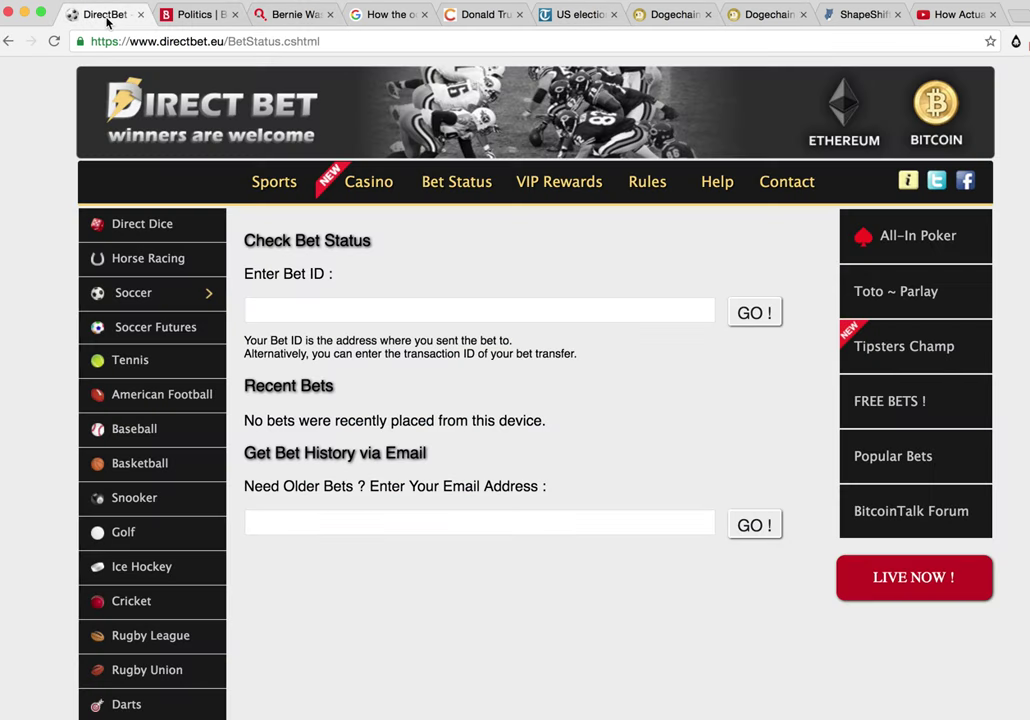
pyautogui.click(466, 312)
pyautogui.press('super+v')
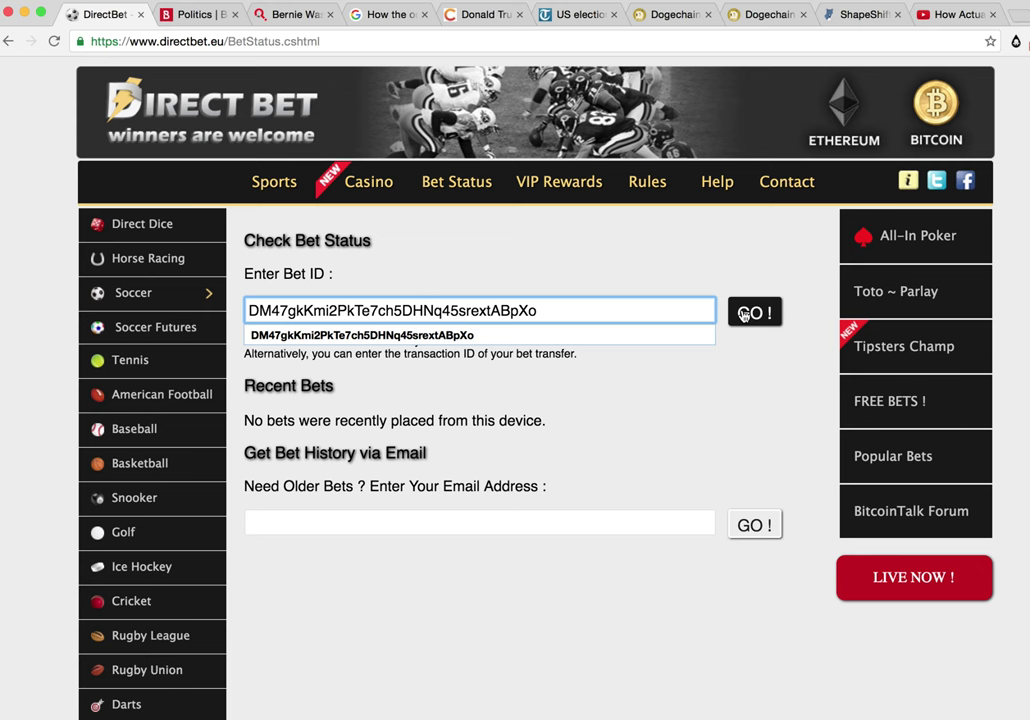
pyautogui.click(752, 313)
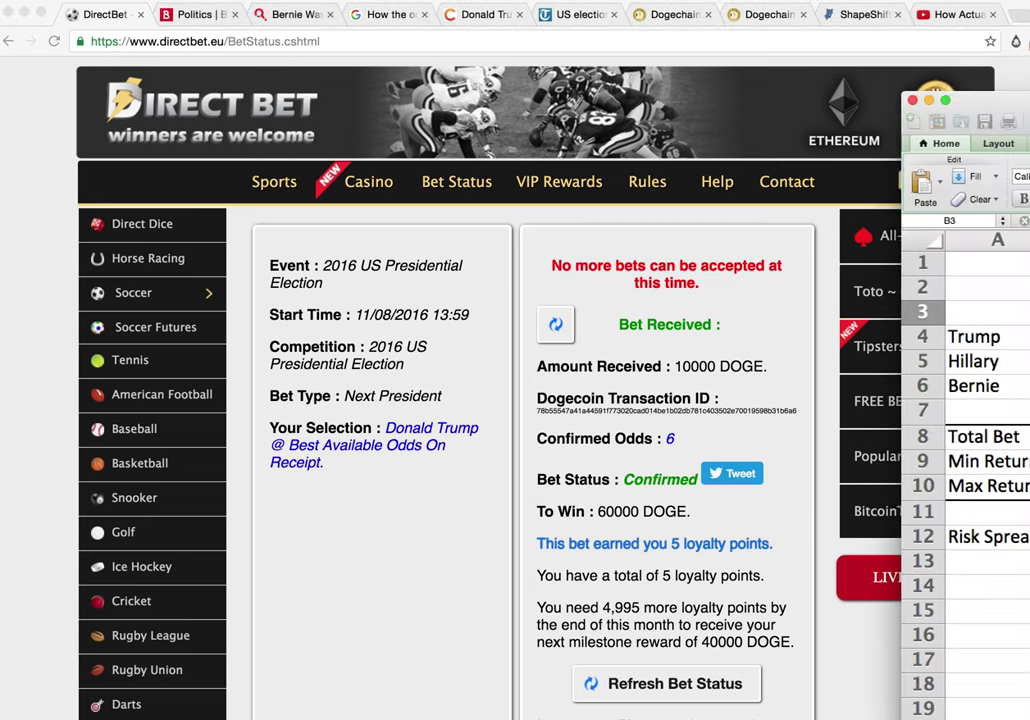
# - Bring the Excel betting workbook into view to examine the Trump bet and its returns, and switch back to the browser
pyautogui.moveTo(1029, 104); pyautogui.dragTo(417, 4)
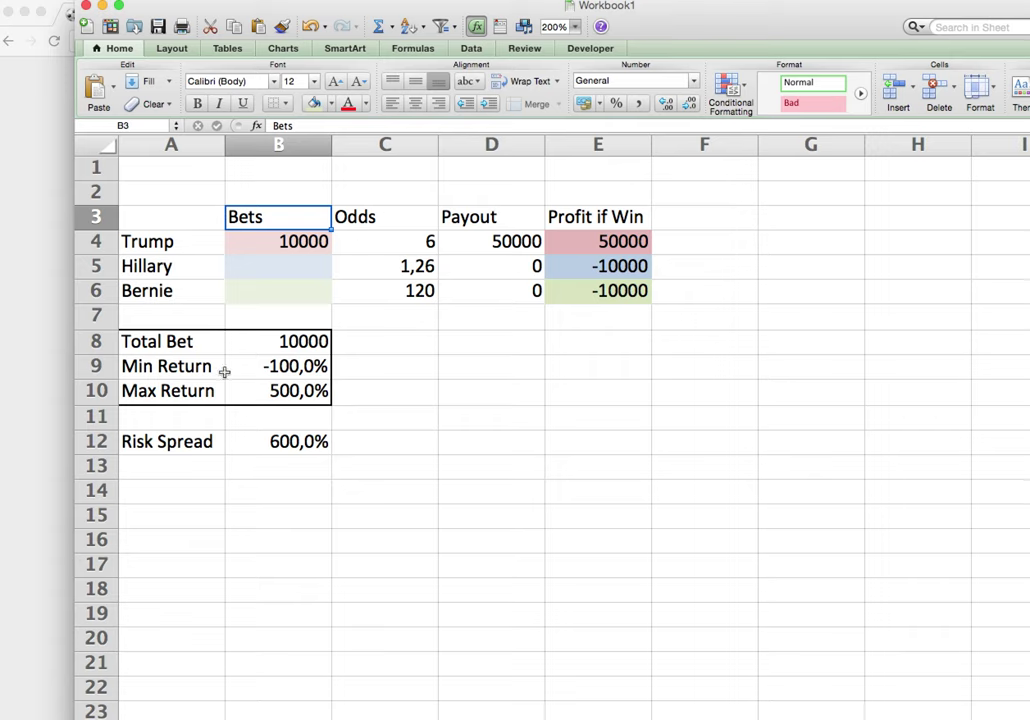
pyautogui.moveTo(664, 18); pyautogui.dragTo(1029, 28)
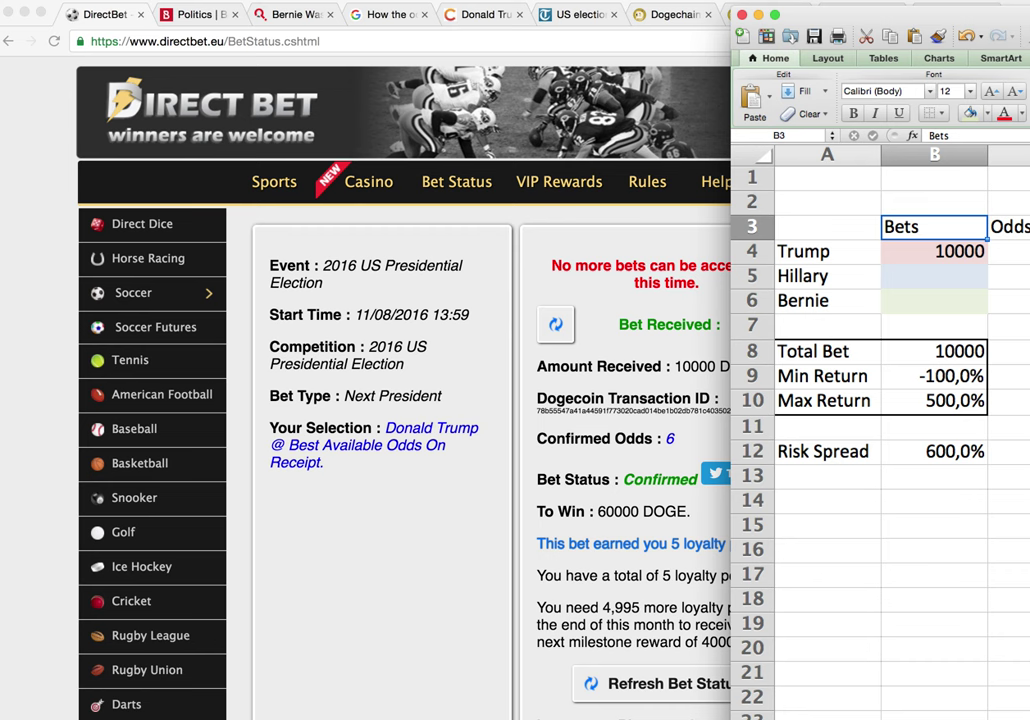
pyautogui.press('super+Tab')
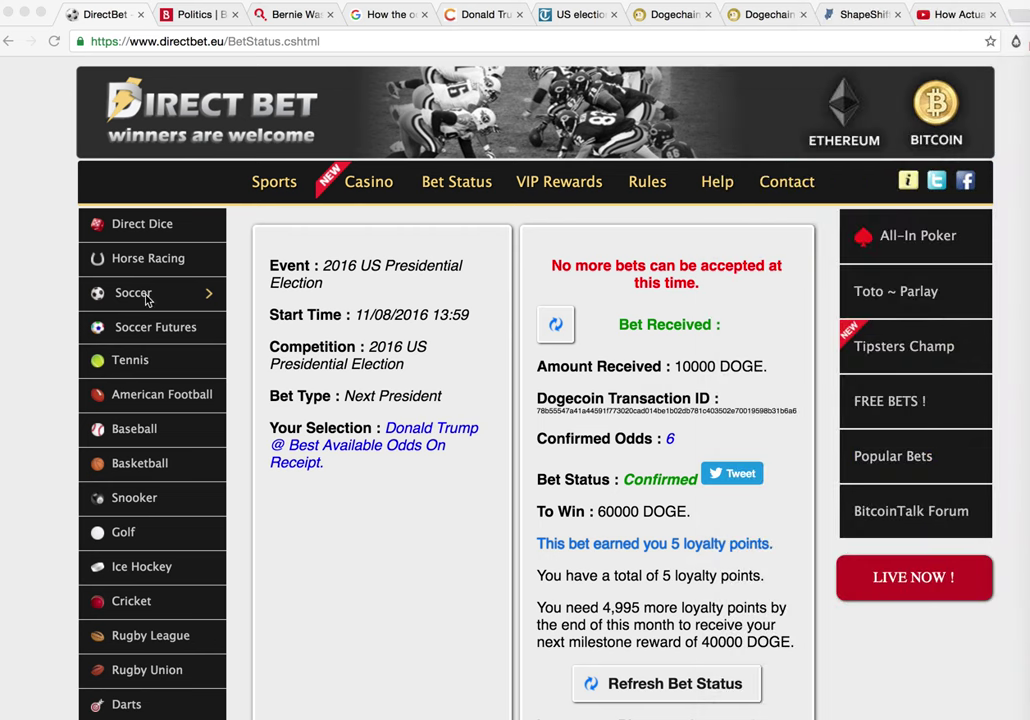
# - Open the 2016 US Presidential Election odds from DirectBet's politics events
pyautogui.scroll(-5, 122, 396)
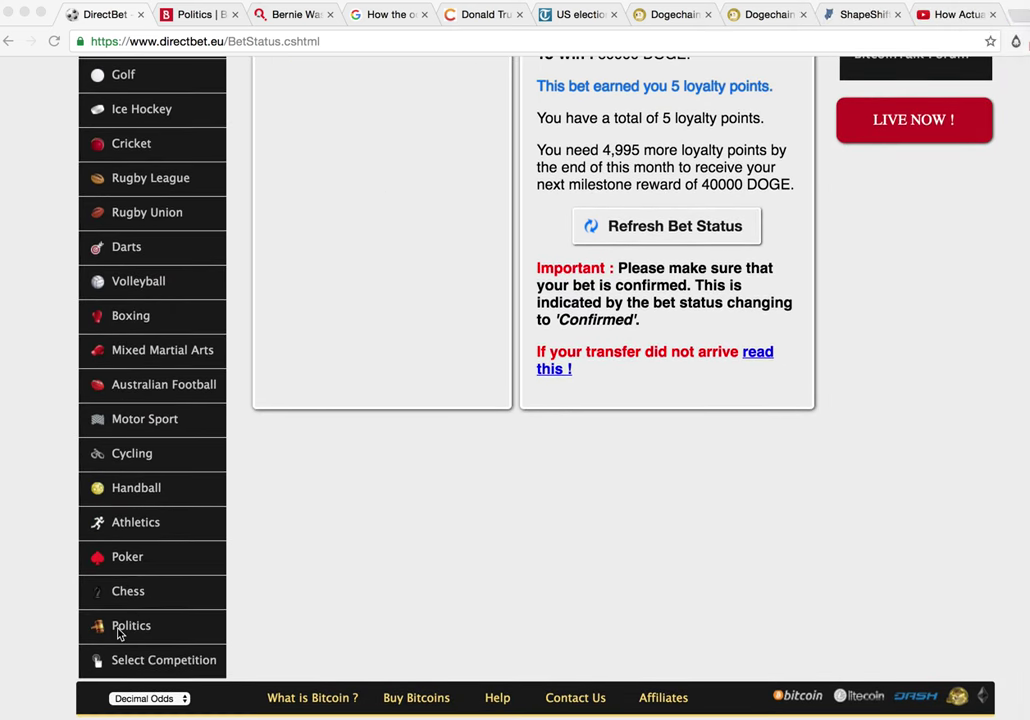
pyautogui.click(122, 628)
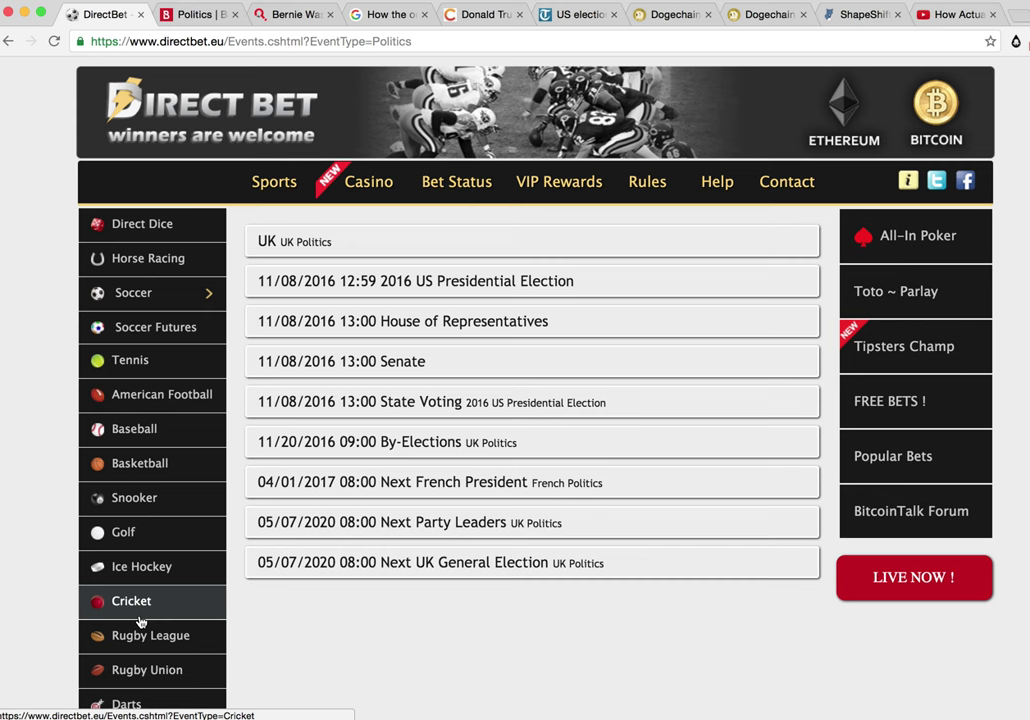
pyautogui.moveTo(420, 284)
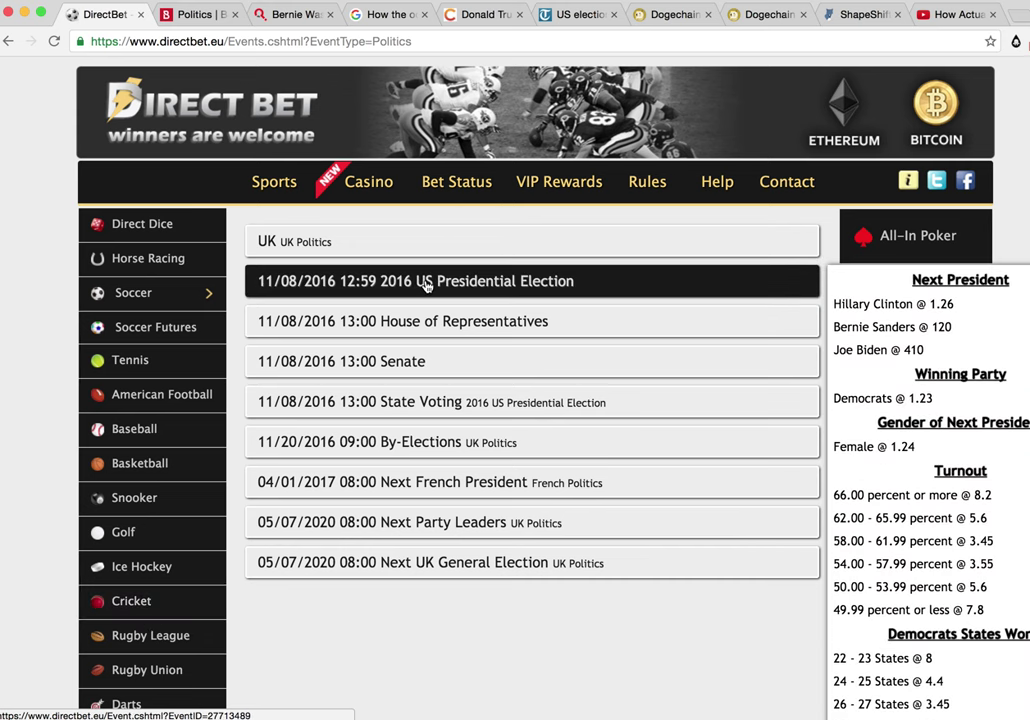
pyautogui.click(427, 285)
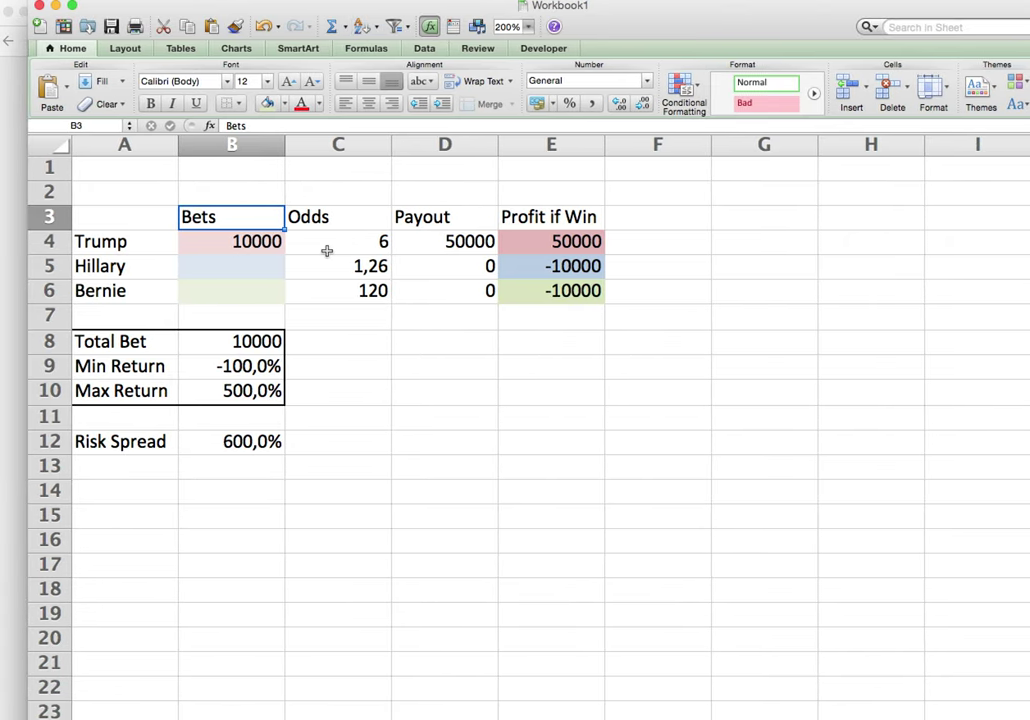
# - In the Excel workbook, examine the Total Bet, Min Return and Max Return formulas and the empty Hillary and Bernie bet cells
pyautogui.click(229, 341)
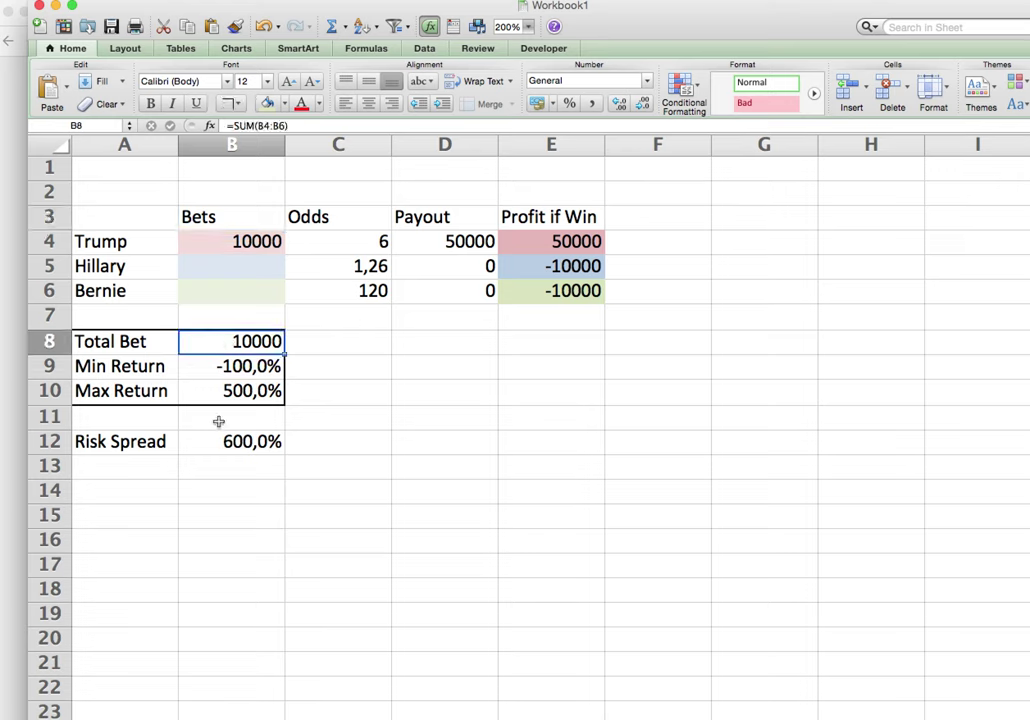
pyautogui.click(145, 369)
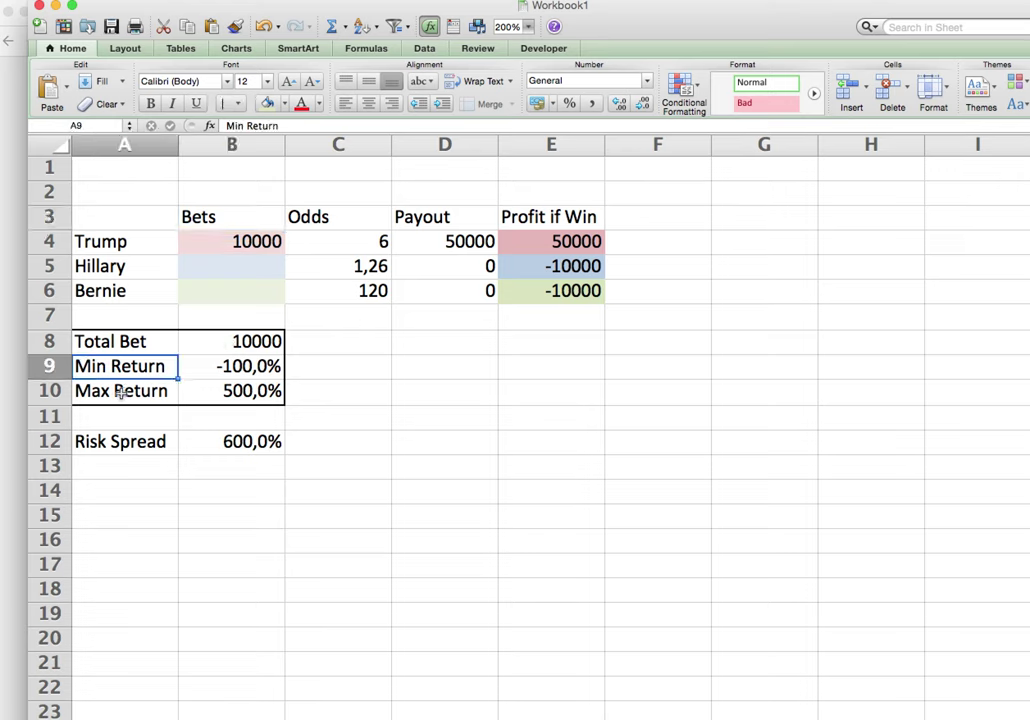
pyautogui.click(119, 392)
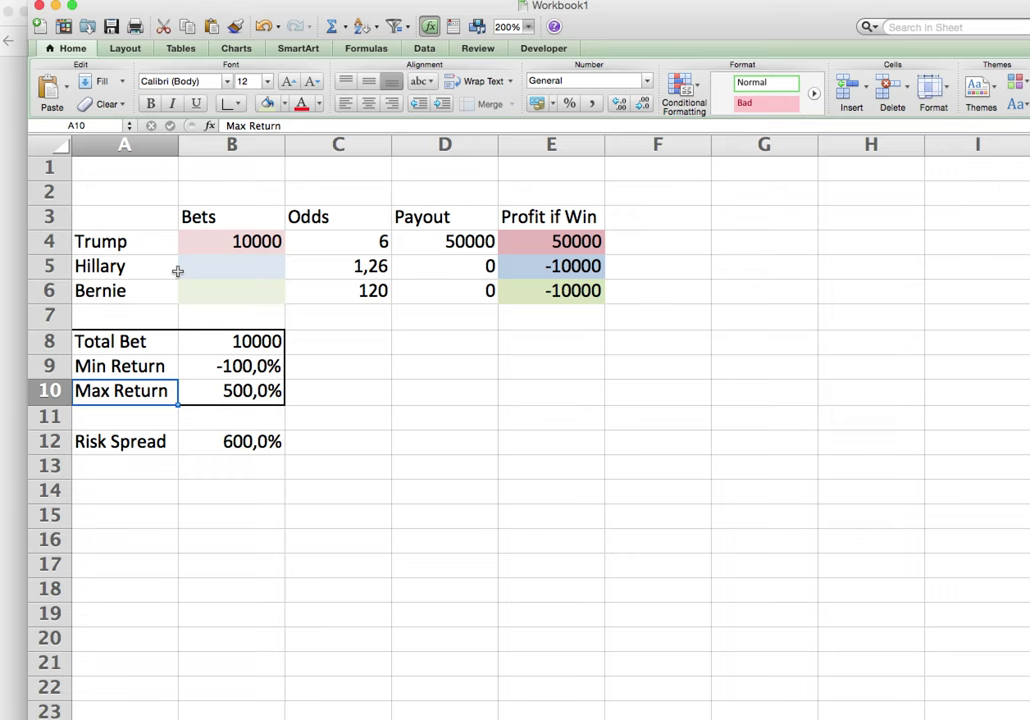
pyautogui.click(220, 392)
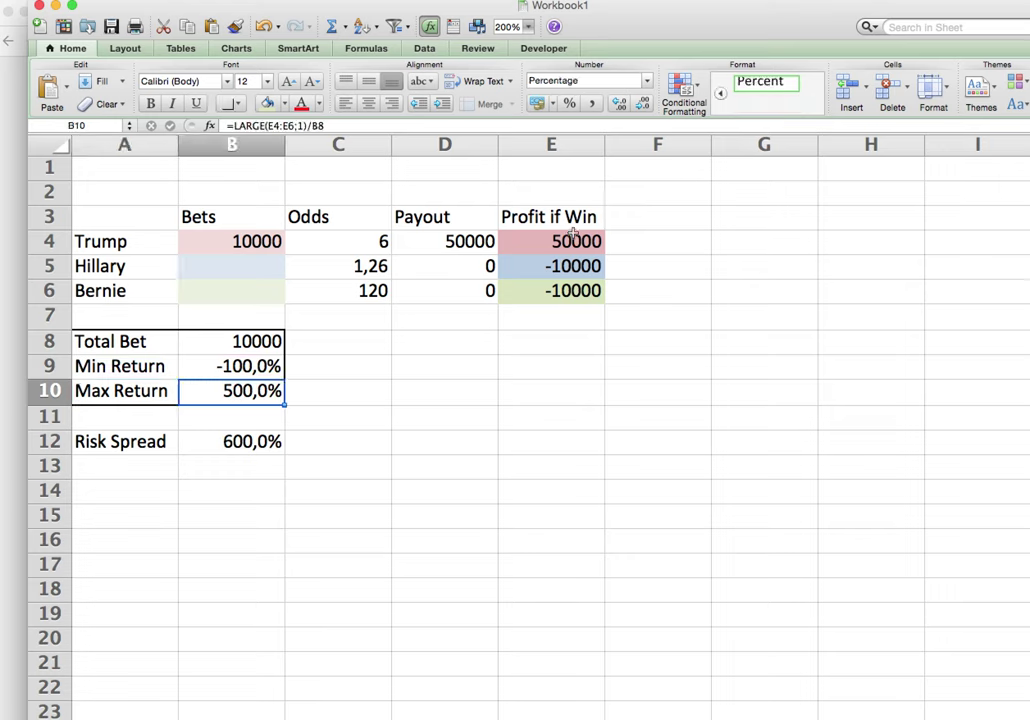
pyautogui.click(203, 374)
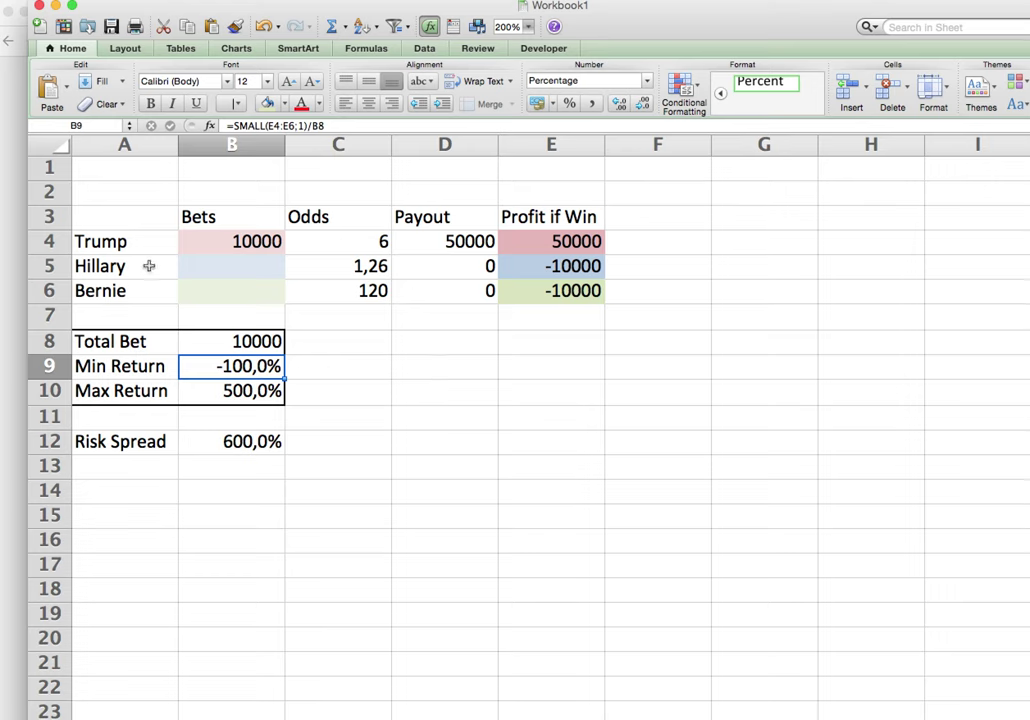
pyautogui.click(248, 272)
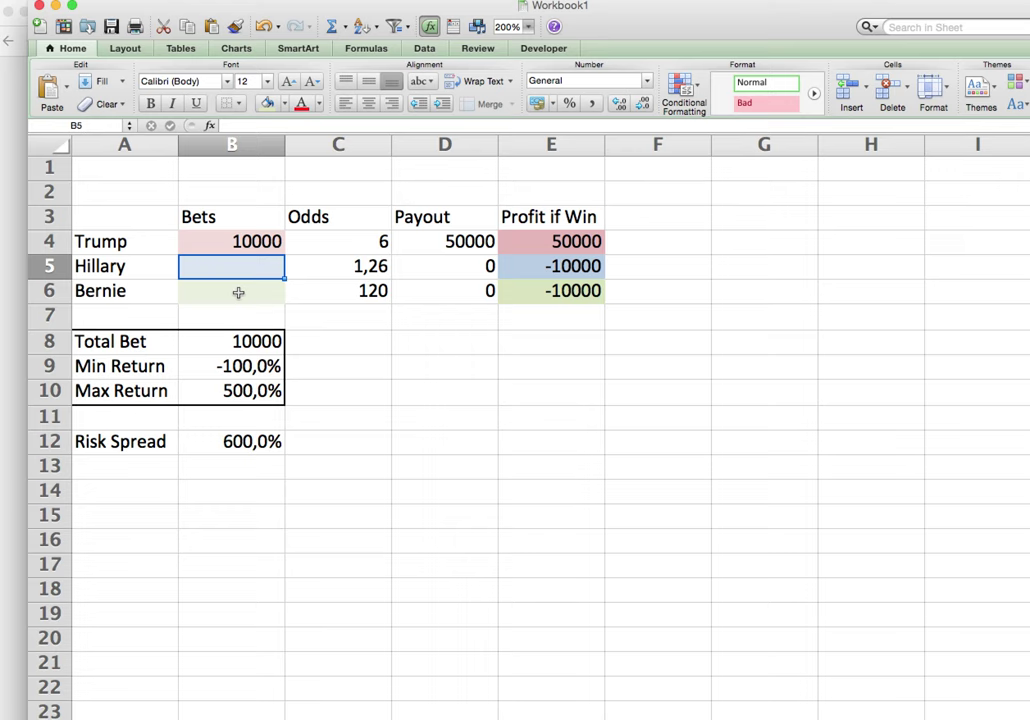
pyautogui.click(238, 291)
pyautogui.click(249, 270)
pyautogui.click(248, 367)
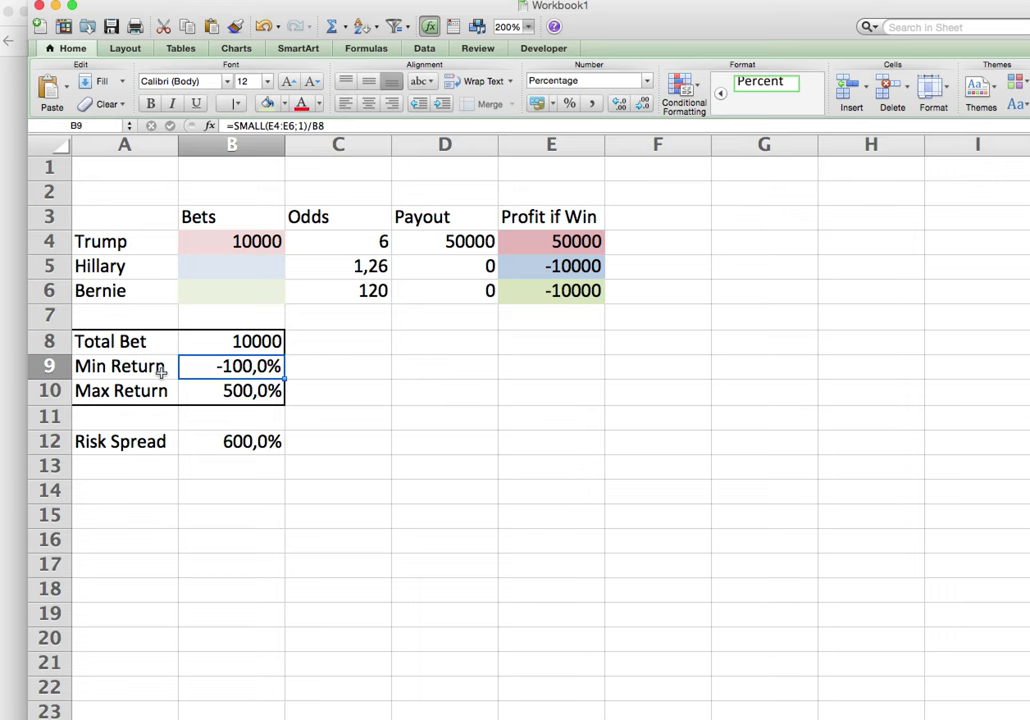
pyautogui.click(214, 392)
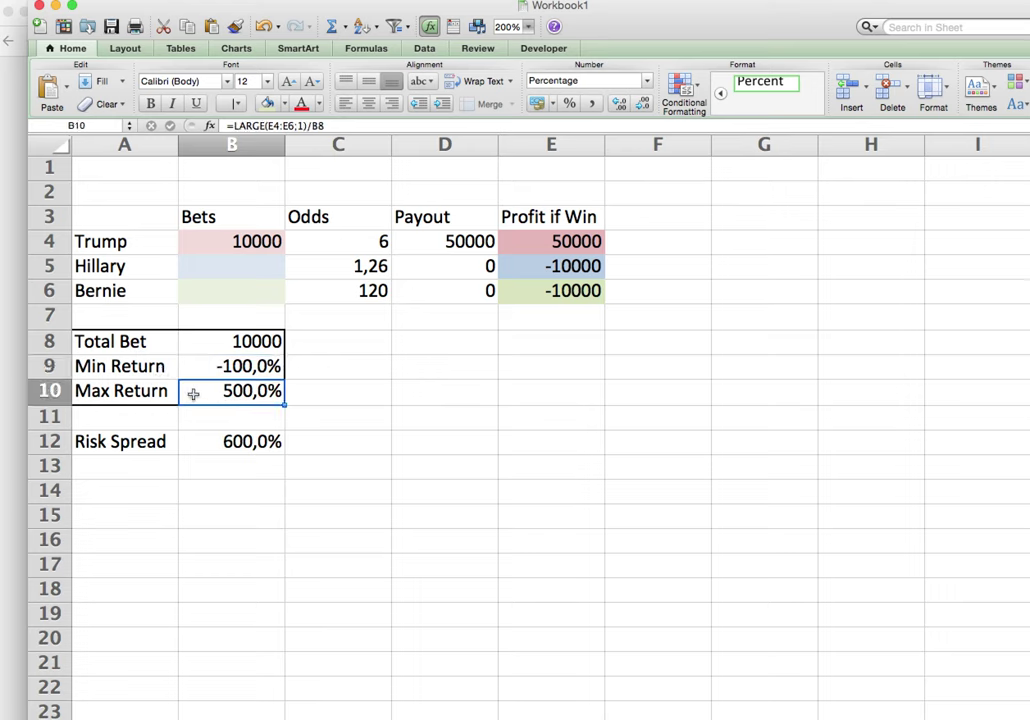
# - Enter a 40000 bet on Hillary in B5 and inspect the Profit if Win formula in that row
pyautogui.click(258, 264)
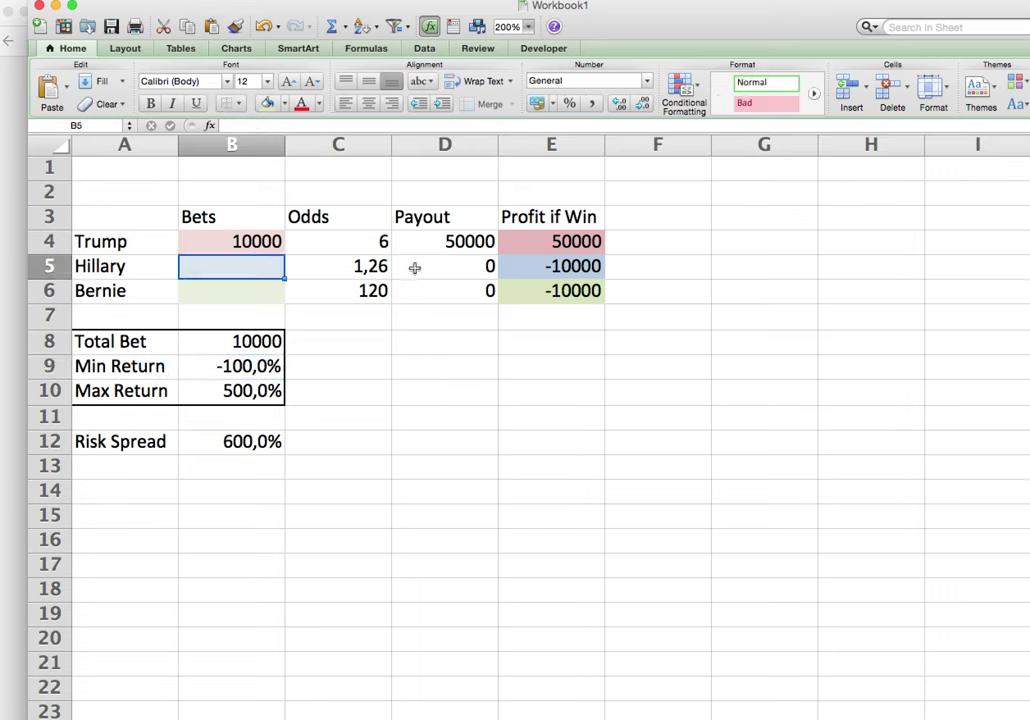
pyautogui.write('40000')
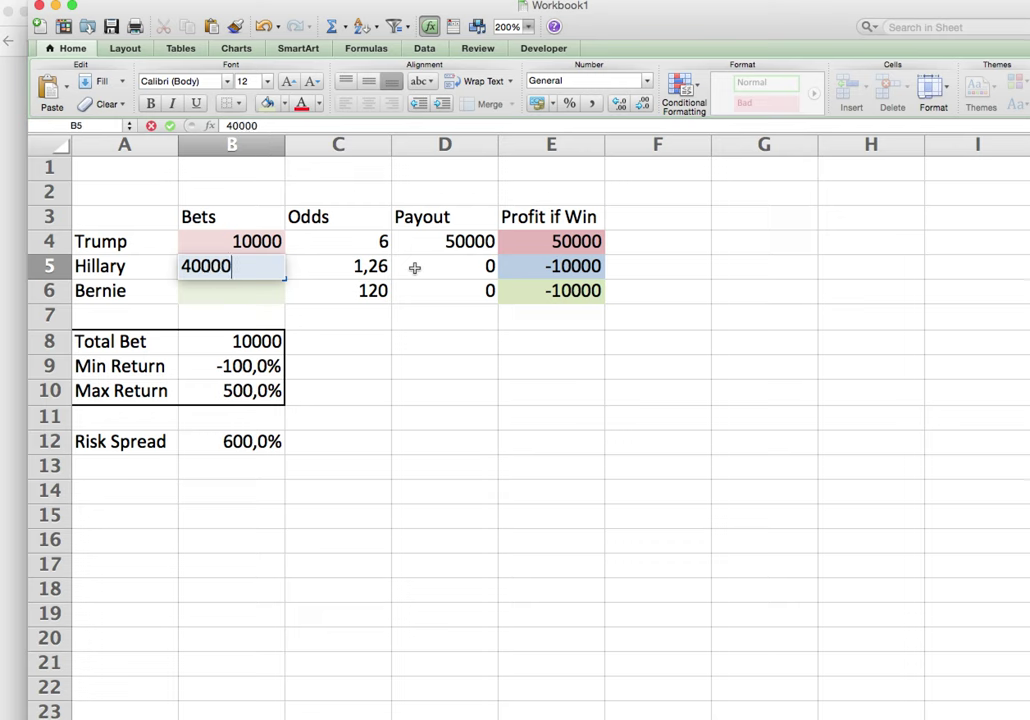
pyautogui.press('Tab')
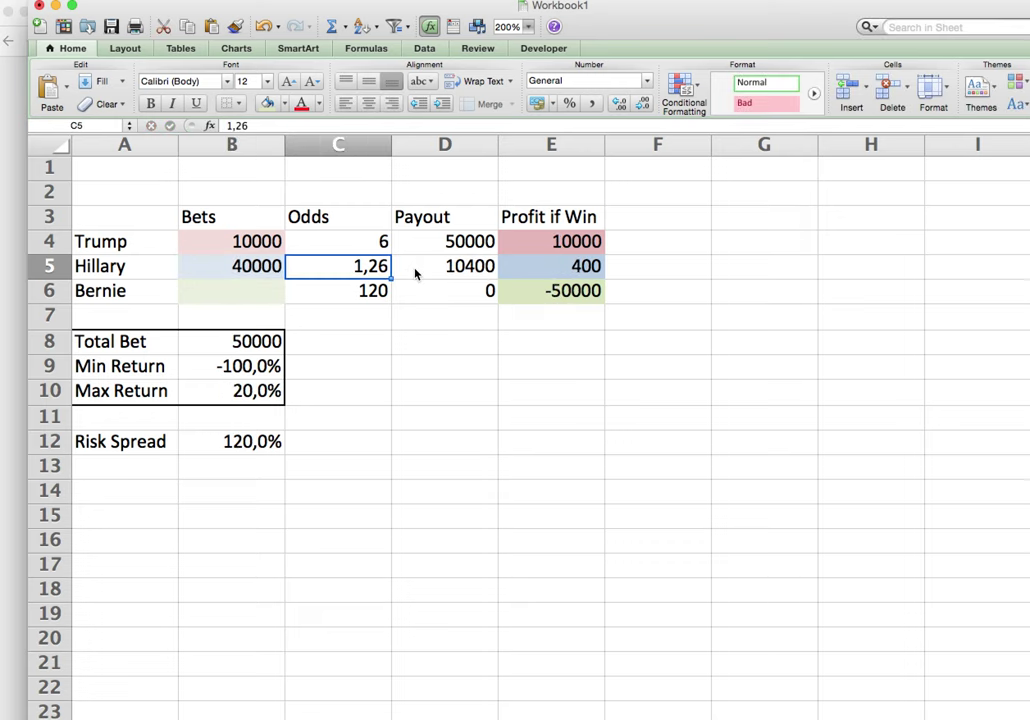
pyautogui.press('Tab')
pyautogui.press('Tab')
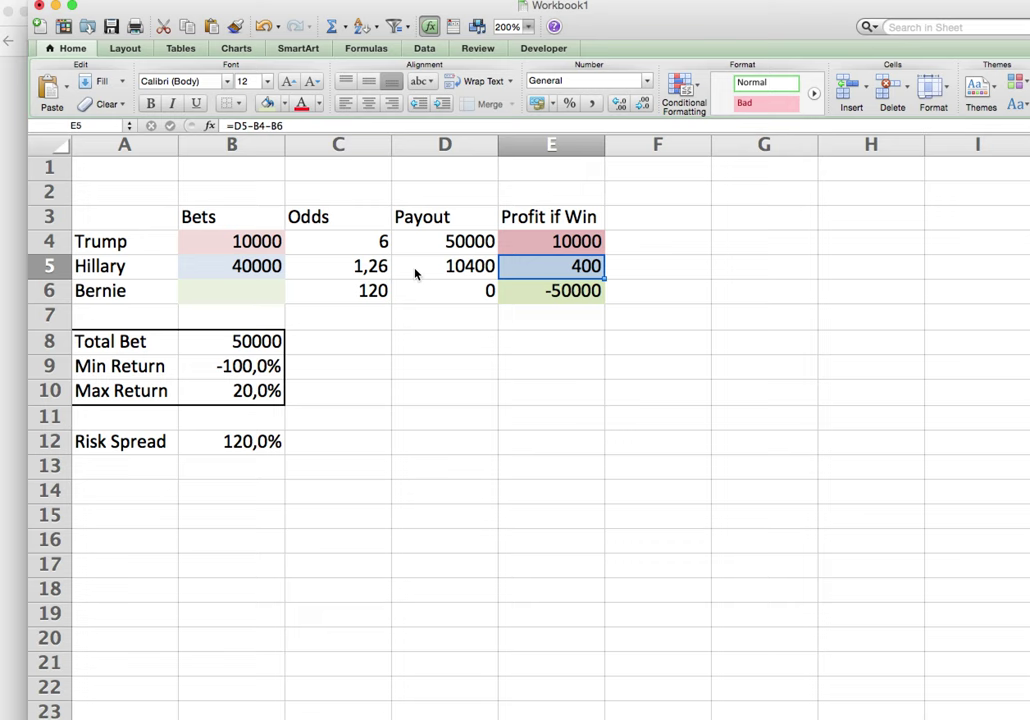
# - Enter a 500 bet on Bernie in B6
pyautogui.press('Return')
pyautogui.press('Left')
pyautogui.press('Left')
pyautogui.press('Left')
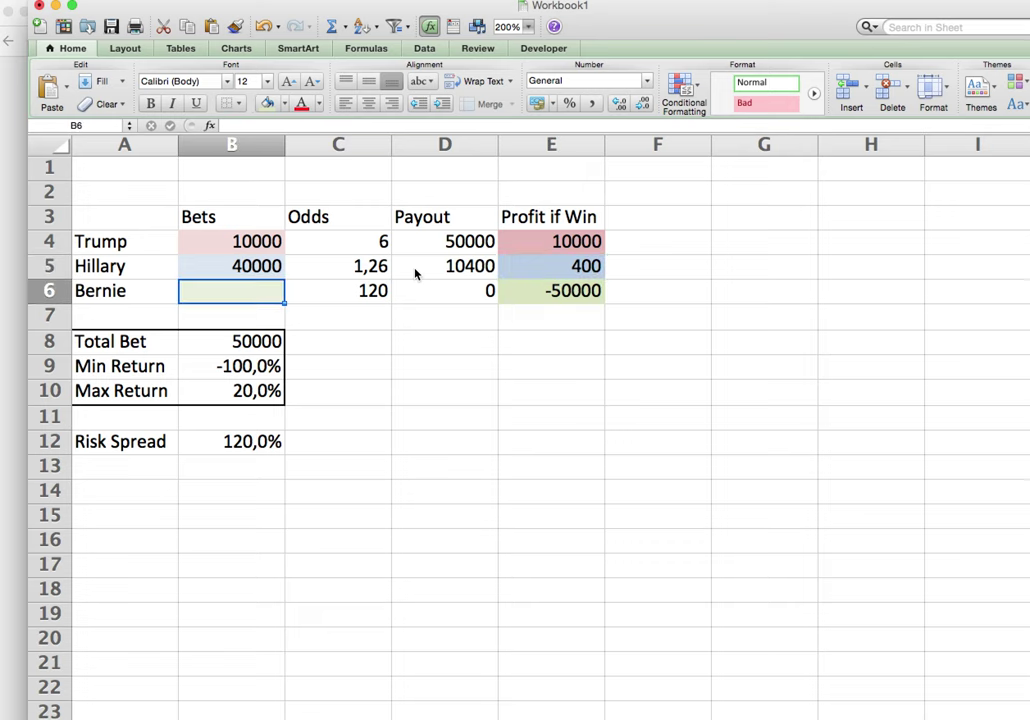
pyautogui.write('500')
pyautogui.press('Tab')
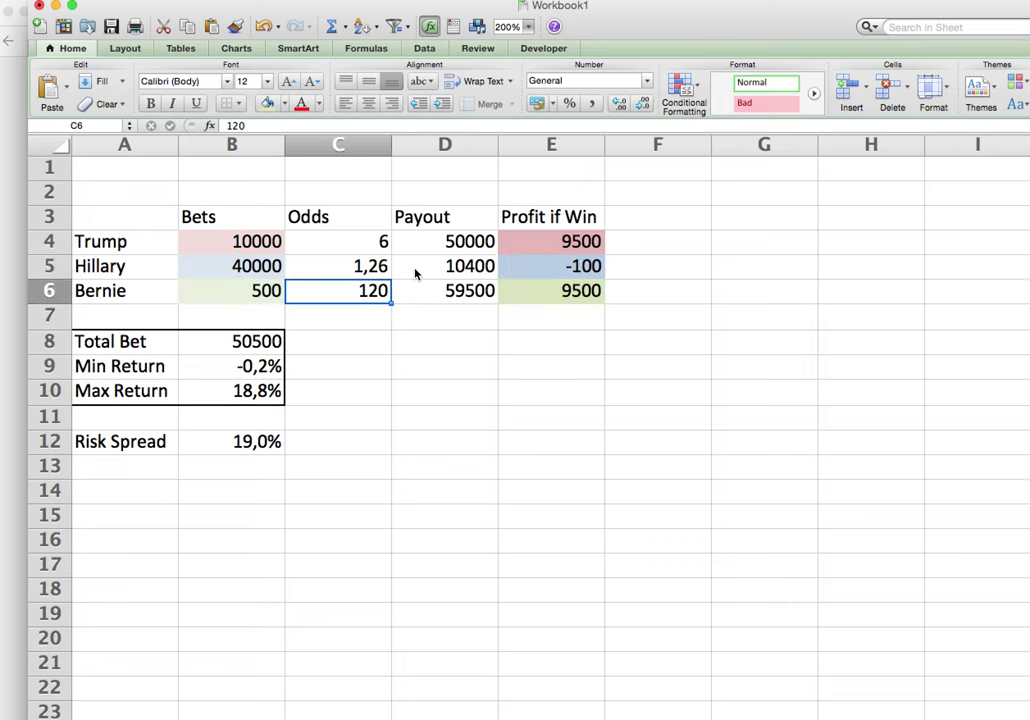
# - Examine how the Bernie bet affects the Profit if Win cells for Hillary and Bernie in column E
pyautogui.press('Left')
pyautogui.press('Left')
pyautogui.press('Right')
pyautogui.press('Right')
pyautogui.press('Right')
pyautogui.press('Right')
pyautogui.press('Up')
pyautogui.press('Down')
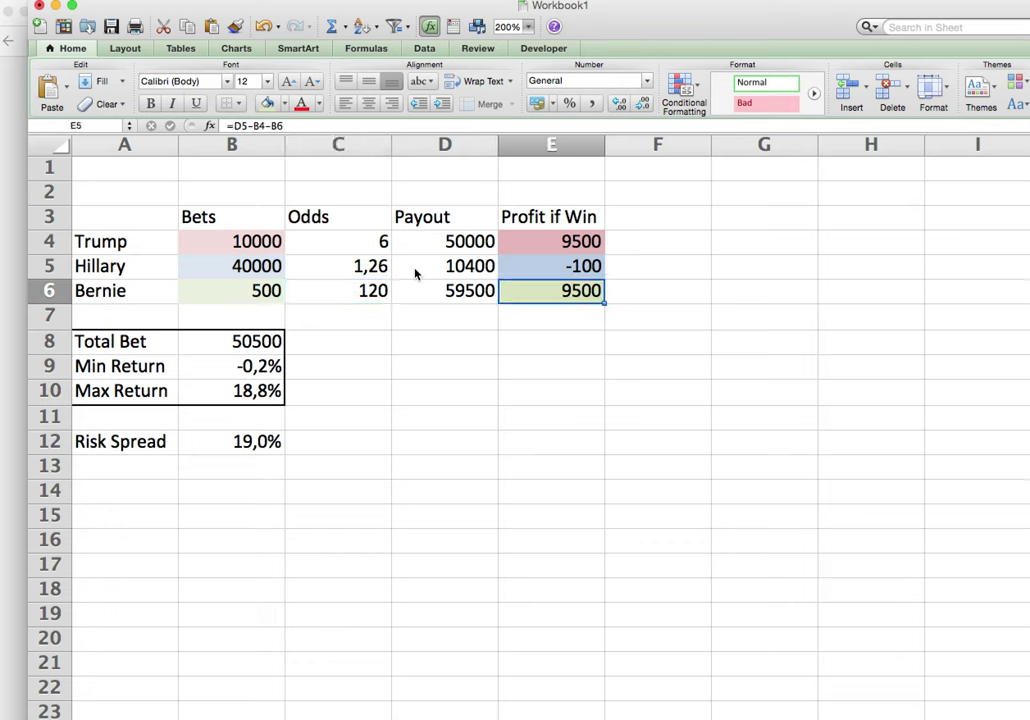
# - Raise Hillary's bet in B5 to 45000
pyautogui.press('Up')
pyautogui.press('Left')
pyautogui.press('Left')
pyautogui.press('Left')
pyautogui.write('45000')
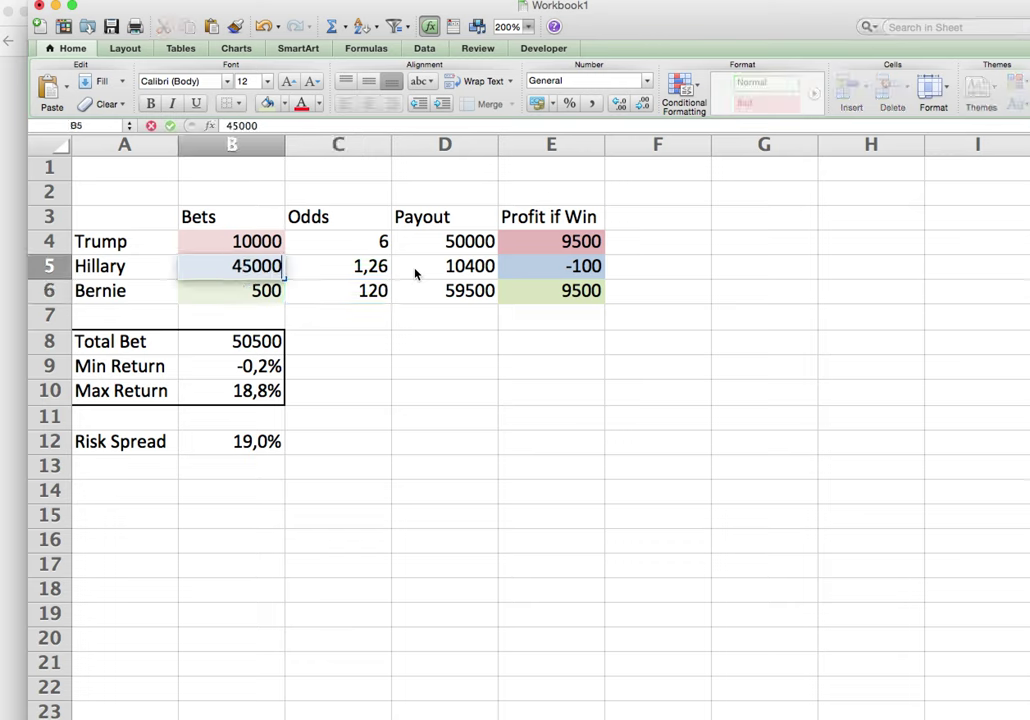
pyautogui.press('Right')
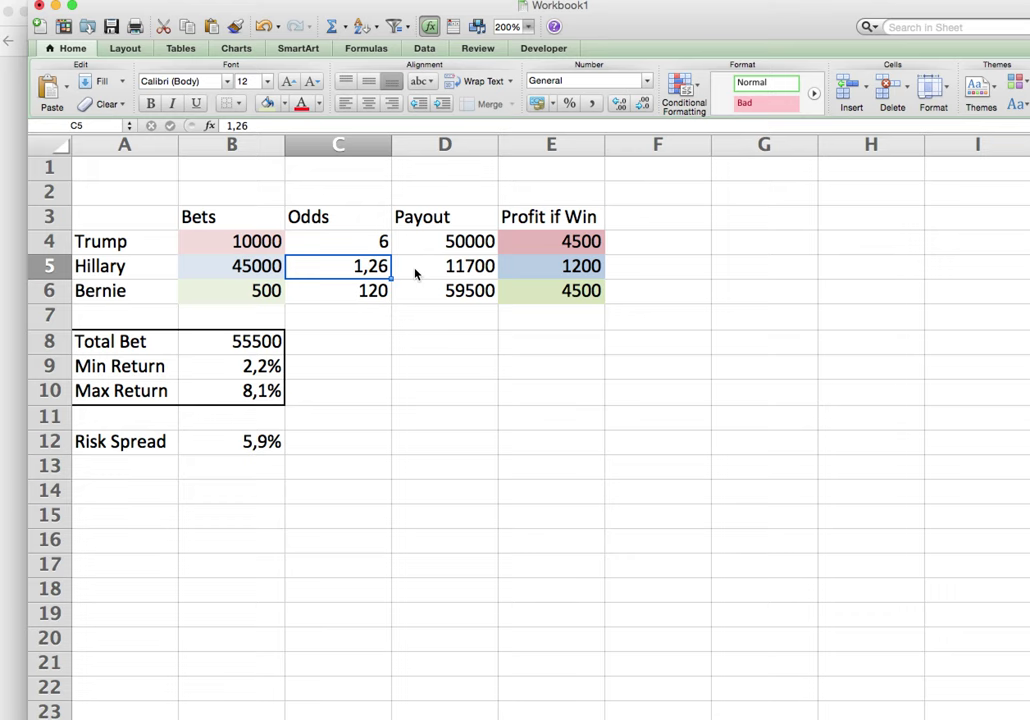
pyautogui.press('Left')
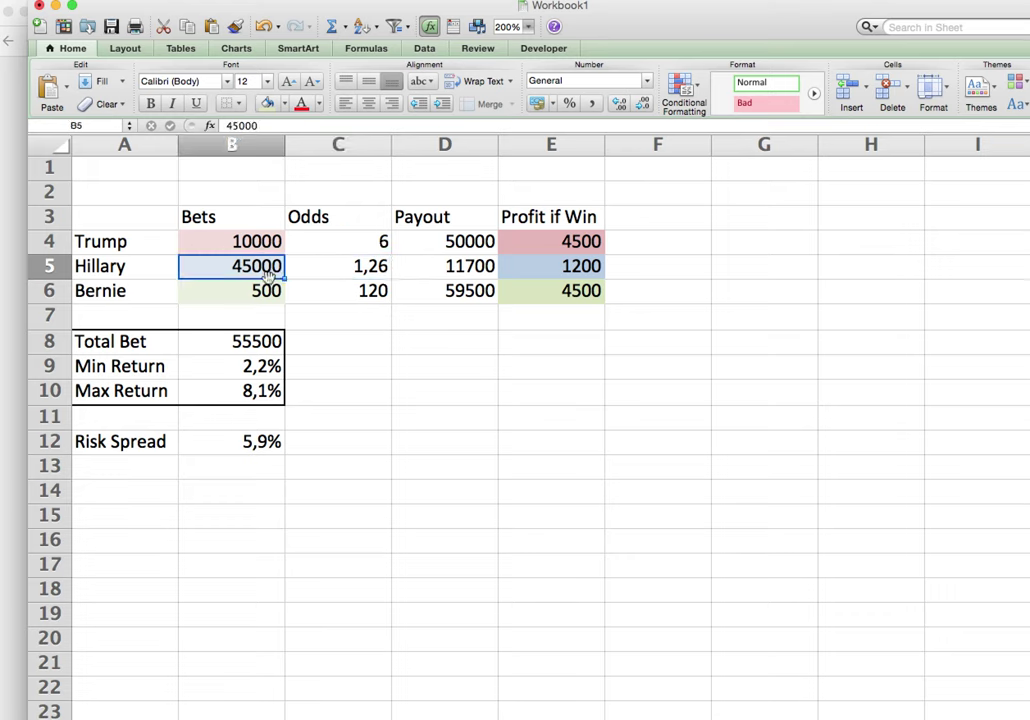
# - Review the Min Return, Total Bet and Max Return cells and compare the Profit if Win values of all three candidates
pyautogui.click(206, 365)
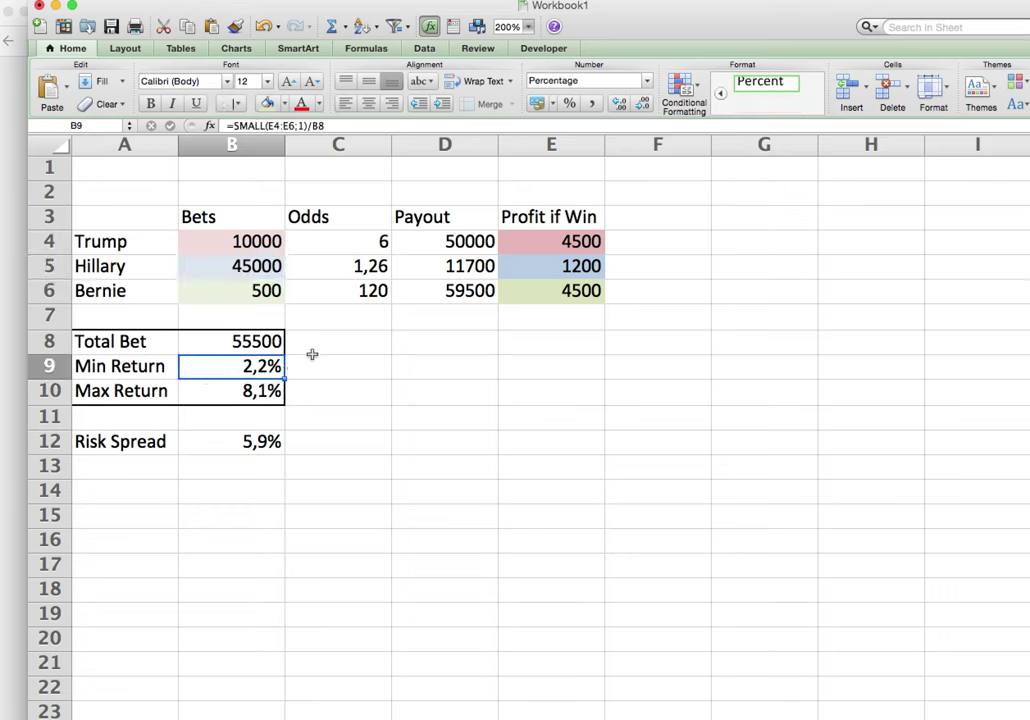
pyautogui.click(228, 341)
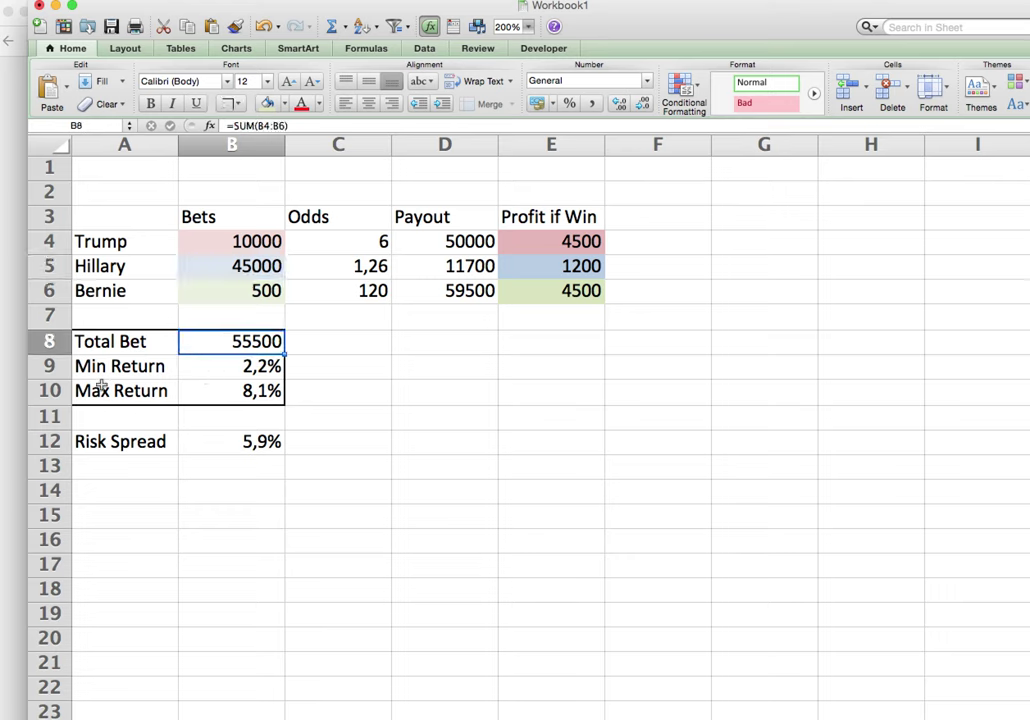
pyautogui.click(250, 392)
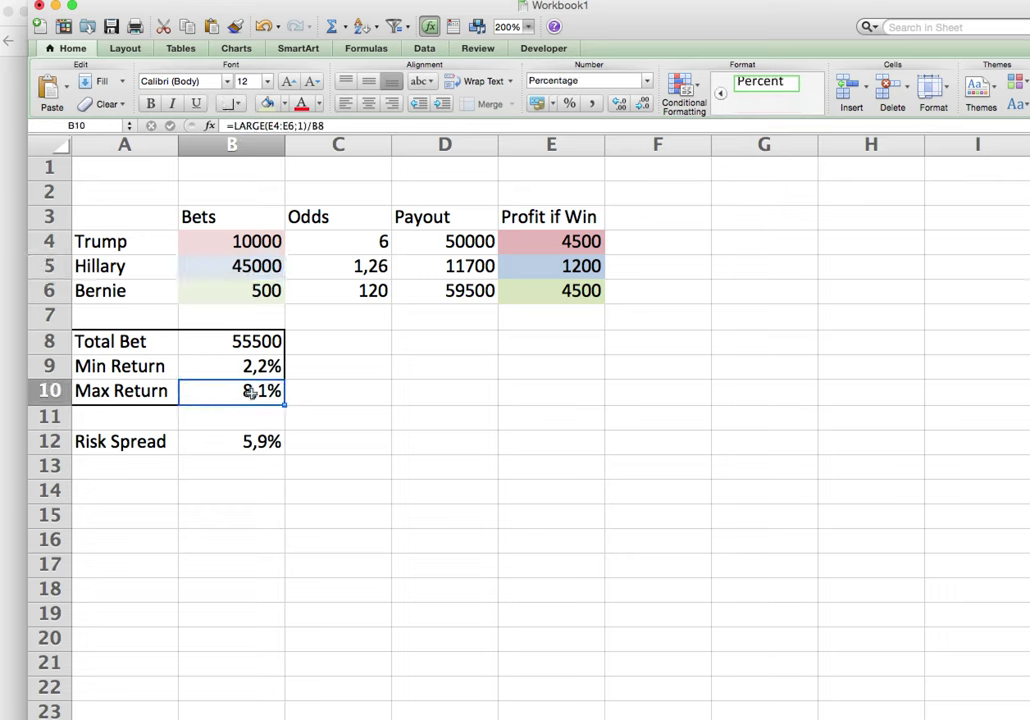
pyautogui.click(534, 265)
pyautogui.click(536, 290)
pyautogui.click(535, 241)
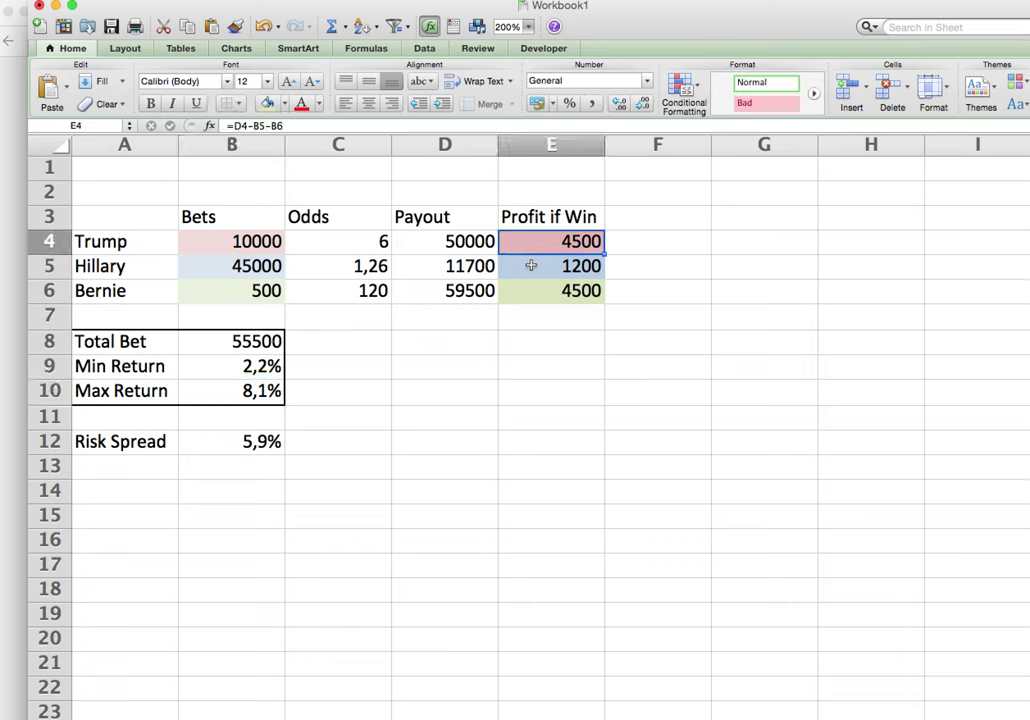
pyautogui.click(531, 265)
pyautogui.click(533, 240)
# - Set Hillary's bet in B5 to 48000 and check the Profit if Win cell in that row
pyautogui.click(268, 266)
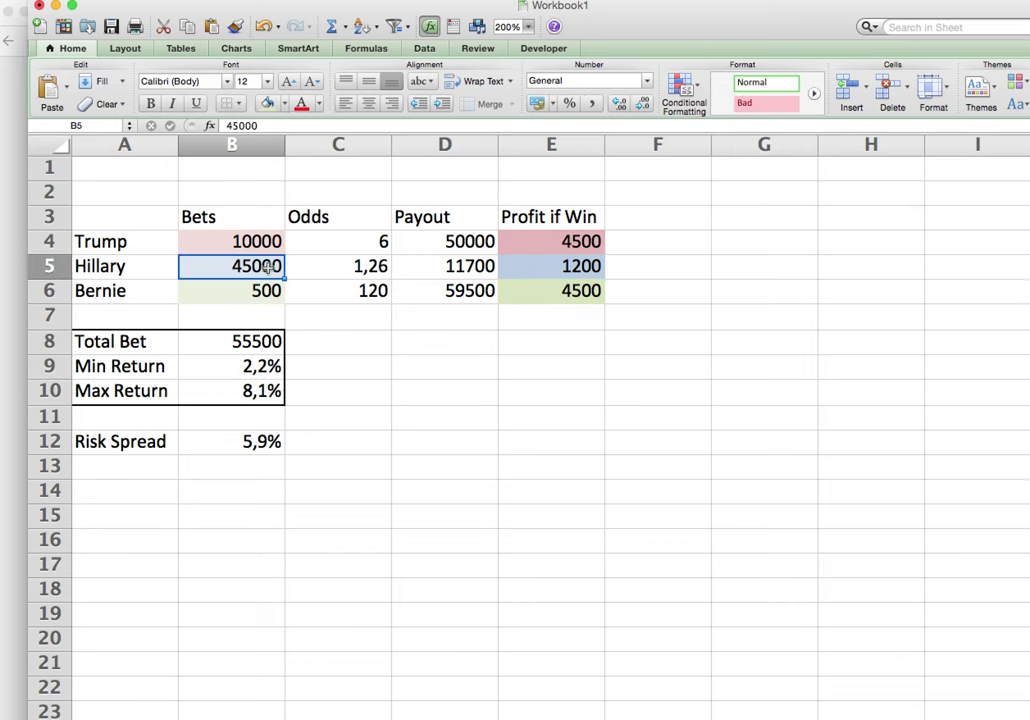
pyautogui.write('48000')
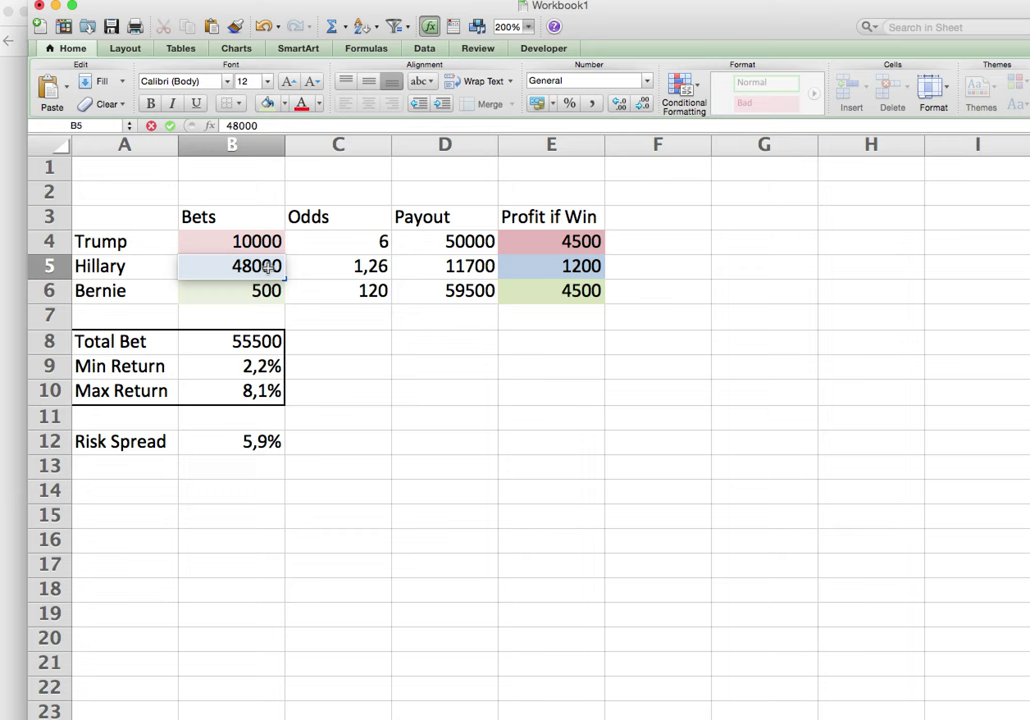
pyautogui.press('Tab')
pyautogui.press('Tab')
pyautogui.press('Tab')
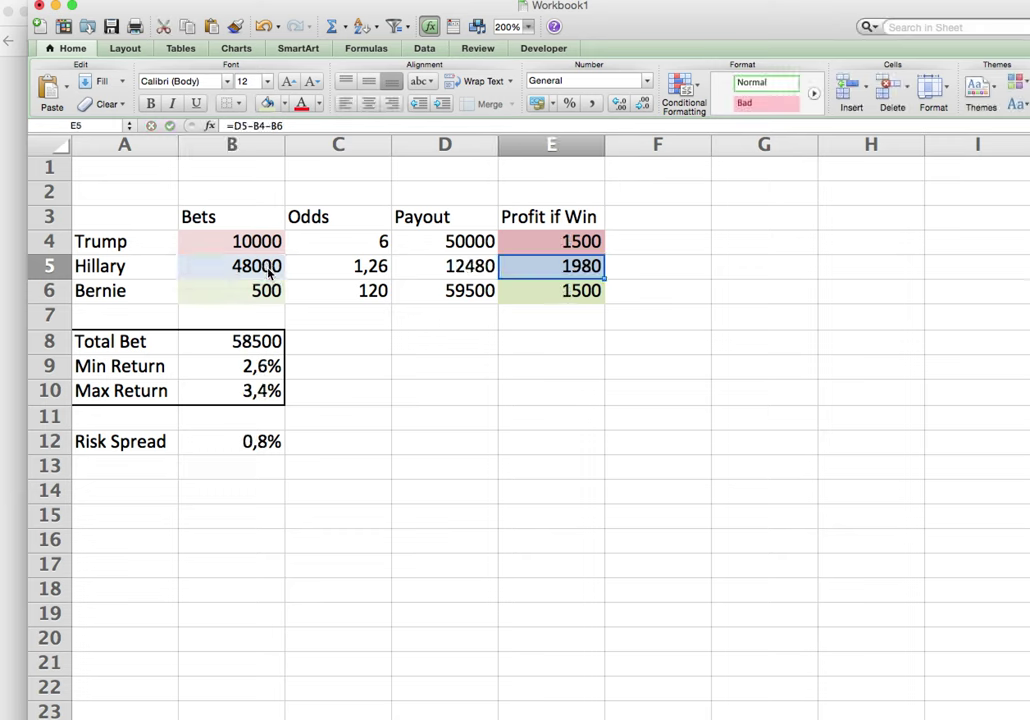
pyautogui.press('Left')
pyautogui.press('Left')
pyautogui.press('Right')
pyautogui.press('Right')
# - Inspect the Risk Spread formula in B12 and the Min Return and Max Return formulas it depends on
pyautogui.click(228, 440)
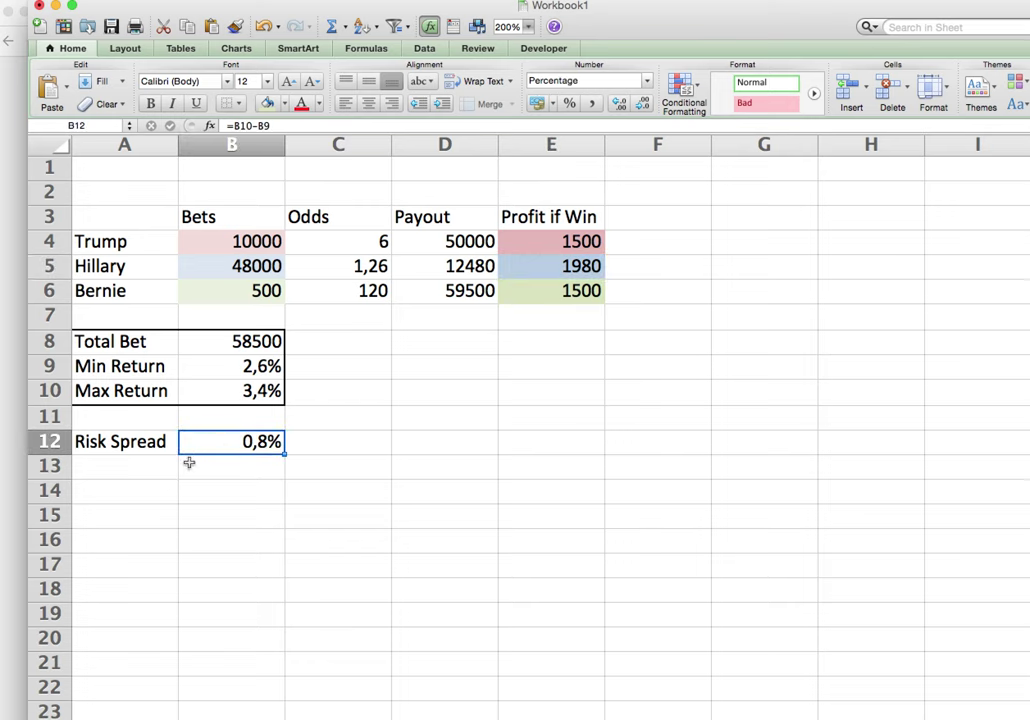
pyautogui.click(193, 367)
pyautogui.click(205, 391)
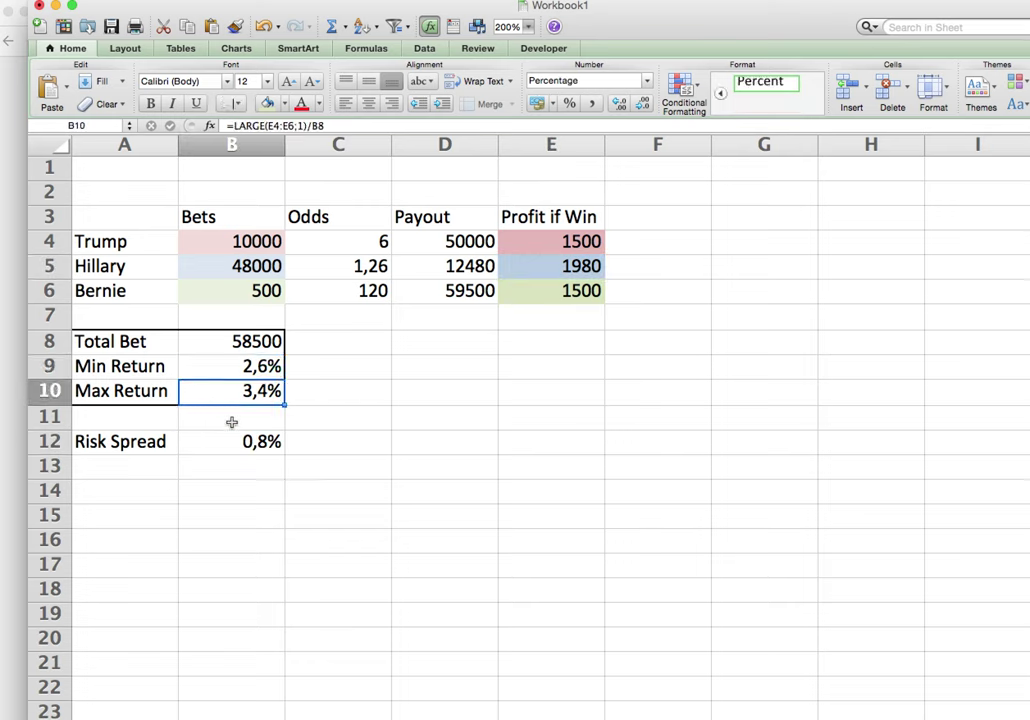
pyautogui.click(209, 436)
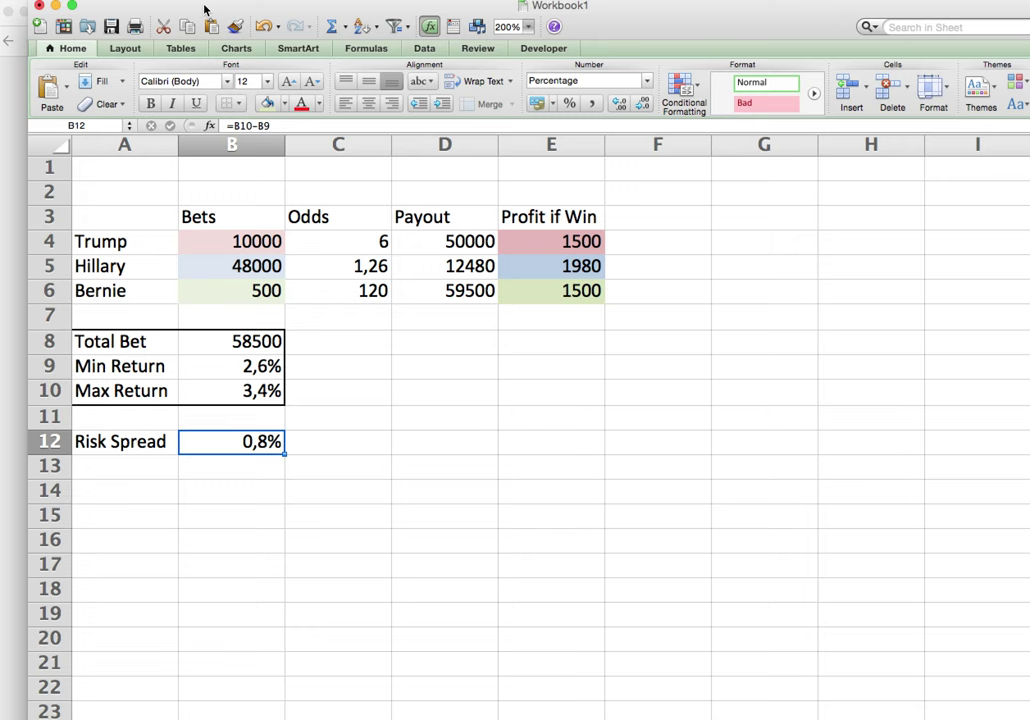
# - Try Goal Seek to bring the Risk Spread in B12 to 0 by changing Hillary's bet in B5, and undo the result
pyautogui.click(245, 0)
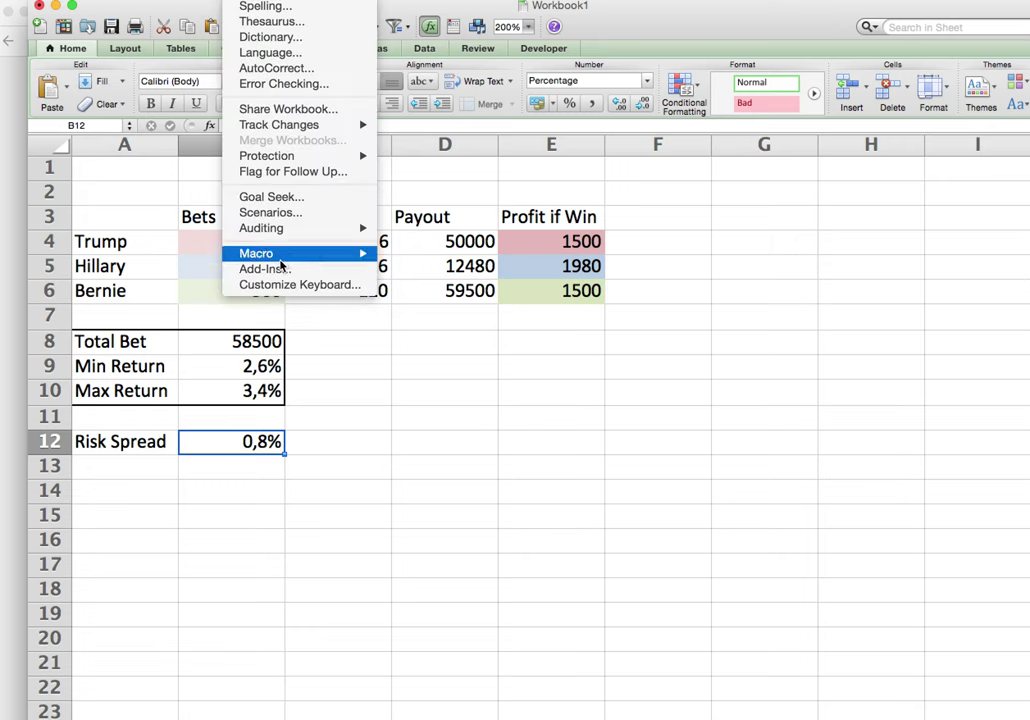
pyautogui.click(296, 198)
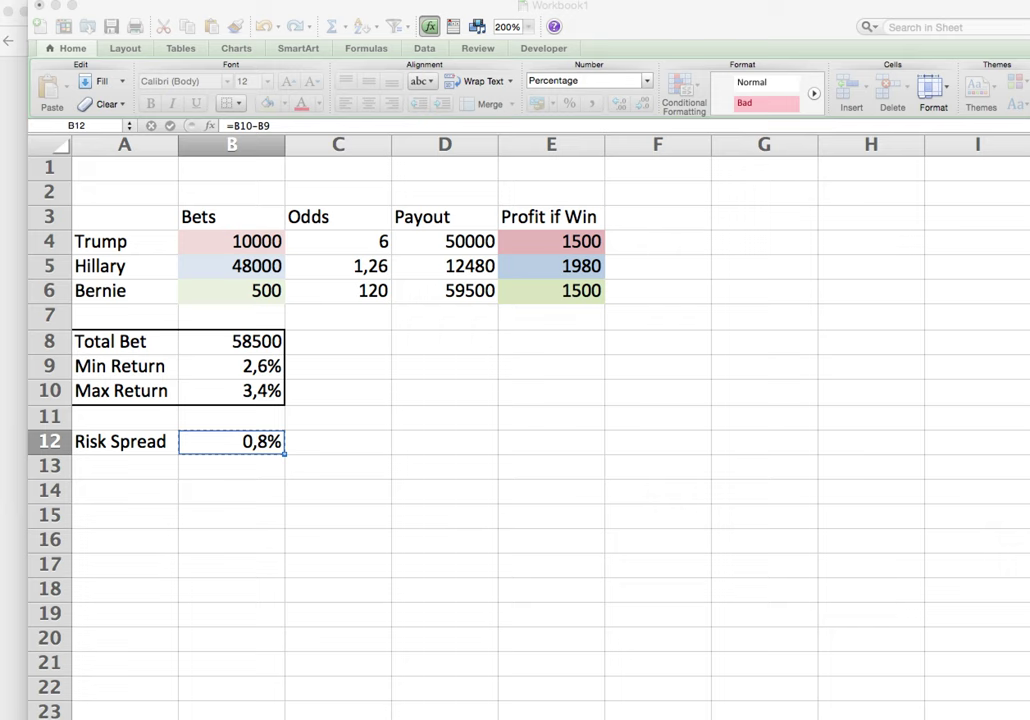
pyautogui.moveTo(582, 453); pyautogui.dragTo(520, 390)
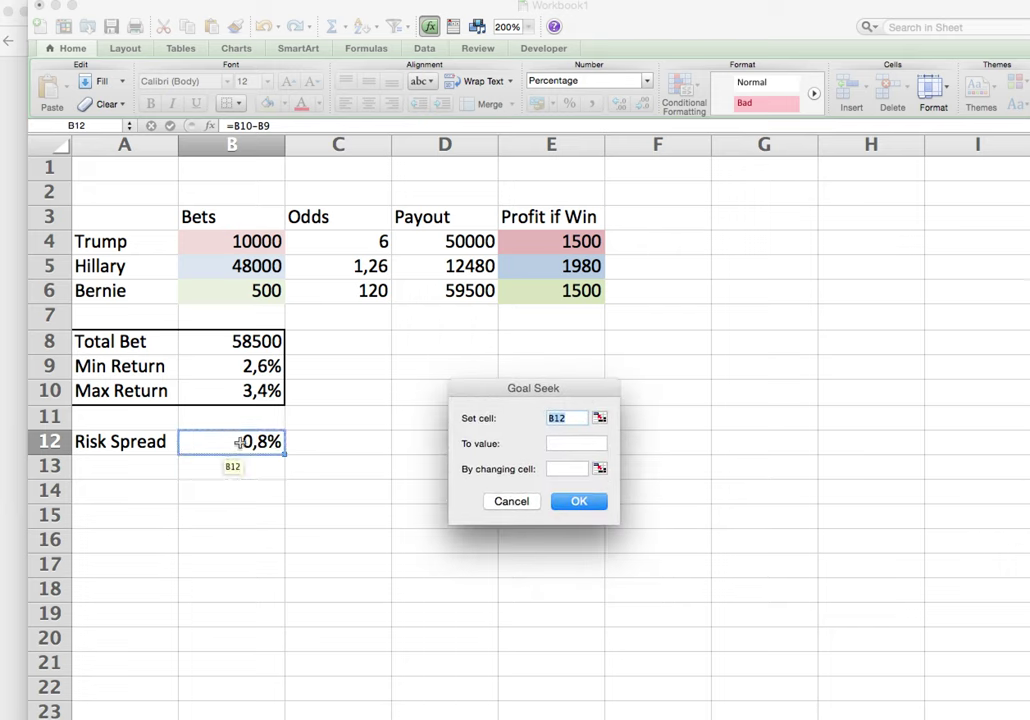
pyautogui.click(562, 445)
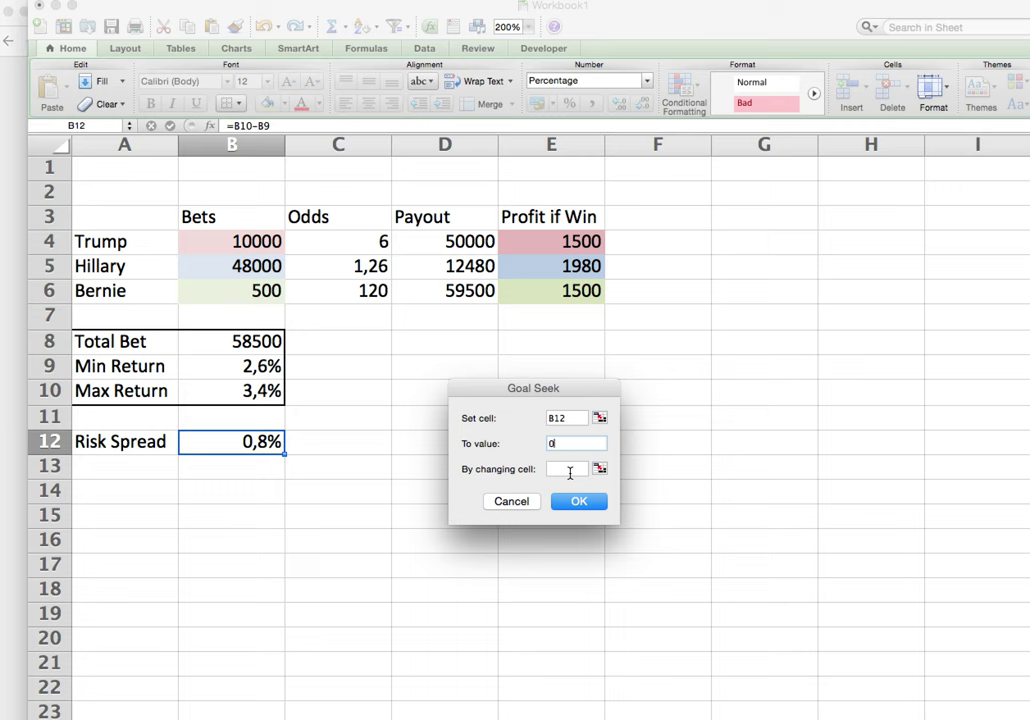
pyautogui.write('0')
pyautogui.click(570, 473)
pyautogui.click(200, 266)
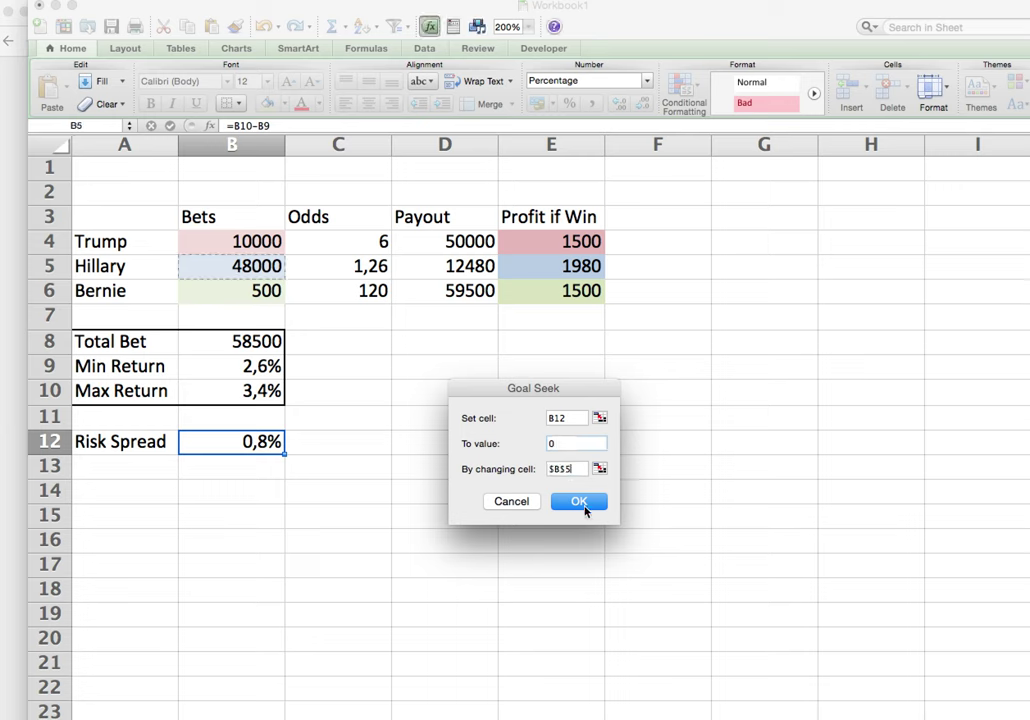
pyautogui.click(583, 507)
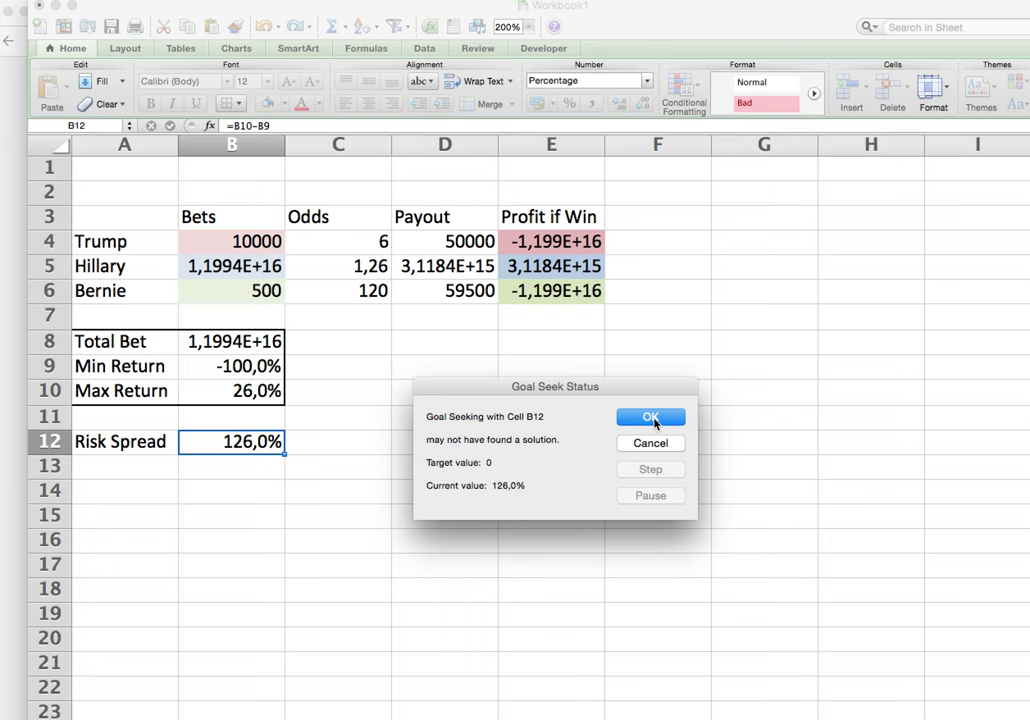
pyautogui.click(652, 418)
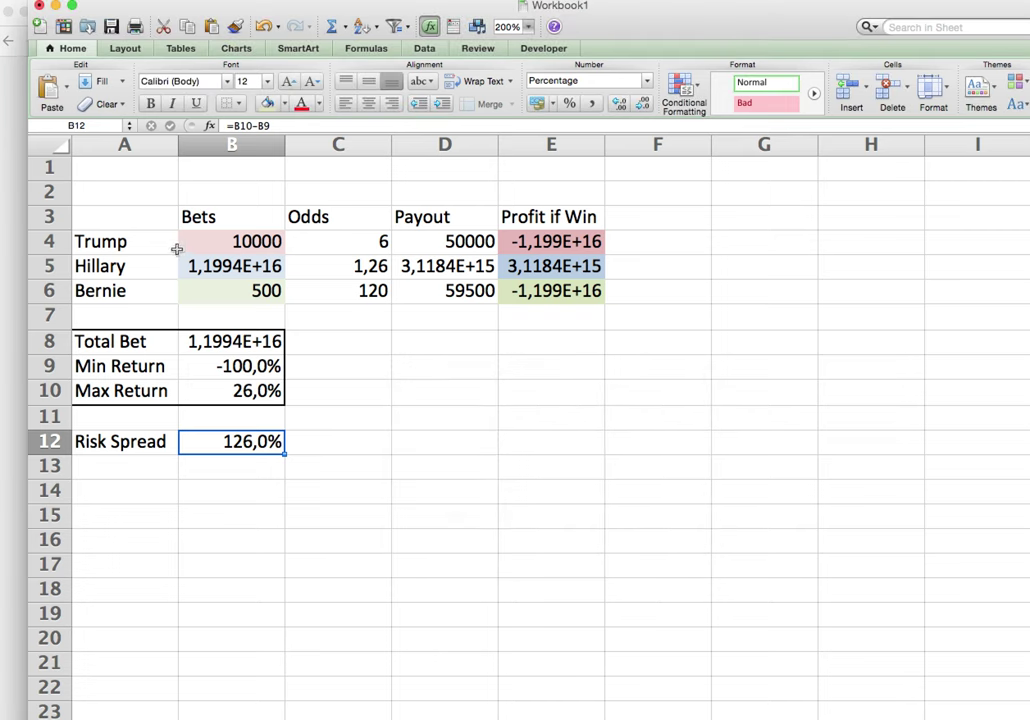
pyautogui.press('super+z')
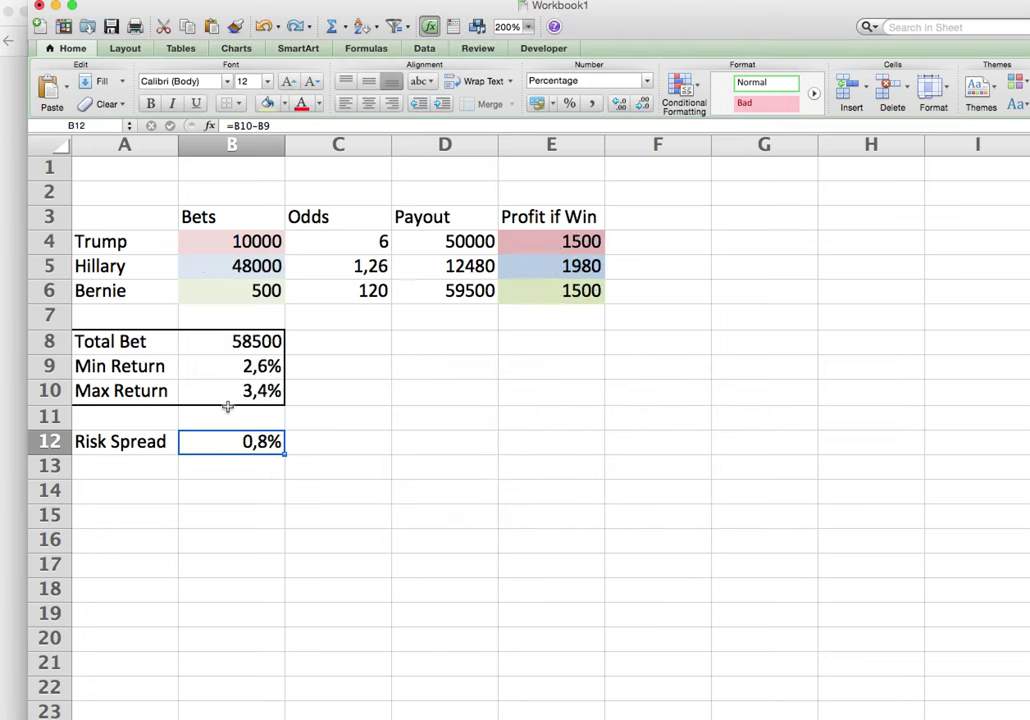
# - Retry Goal Seek on B12 with target value 0 and B5 as the changing cell, and discard the result
pyautogui.press('Tab')
pyautogui.click(262, 449)
pyautogui.click(245, 0)
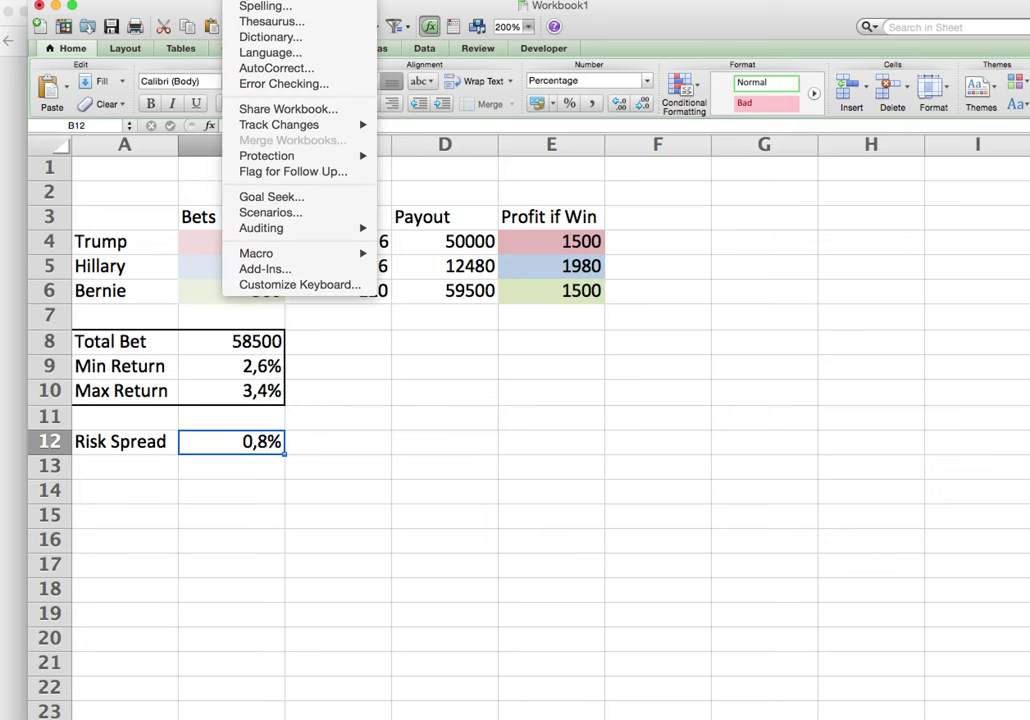
pyautogui.click(272, 198)
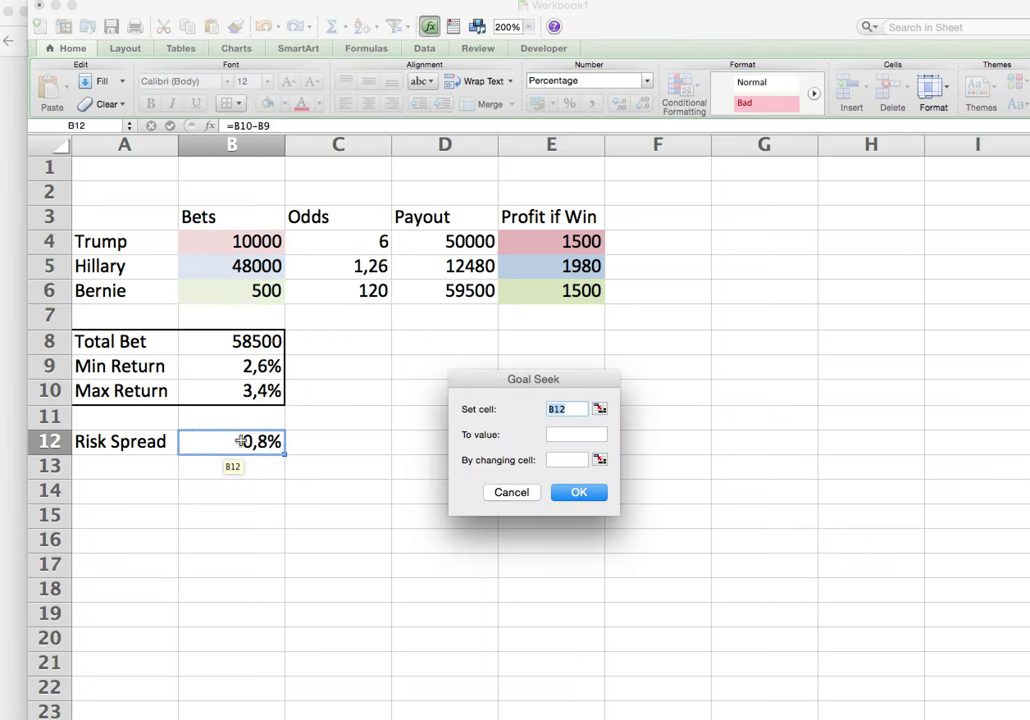
pyautogui.click(574, 436)
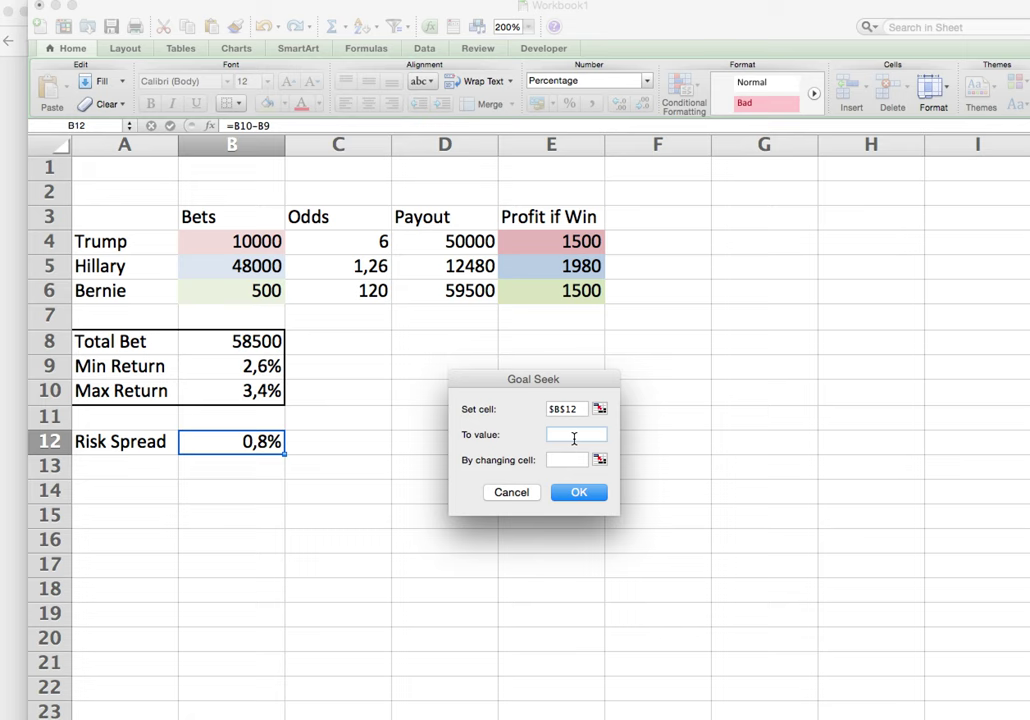
pyautogui.write('0')
pyautogui.click(559, 461)
pyautogui.click(245, 266)
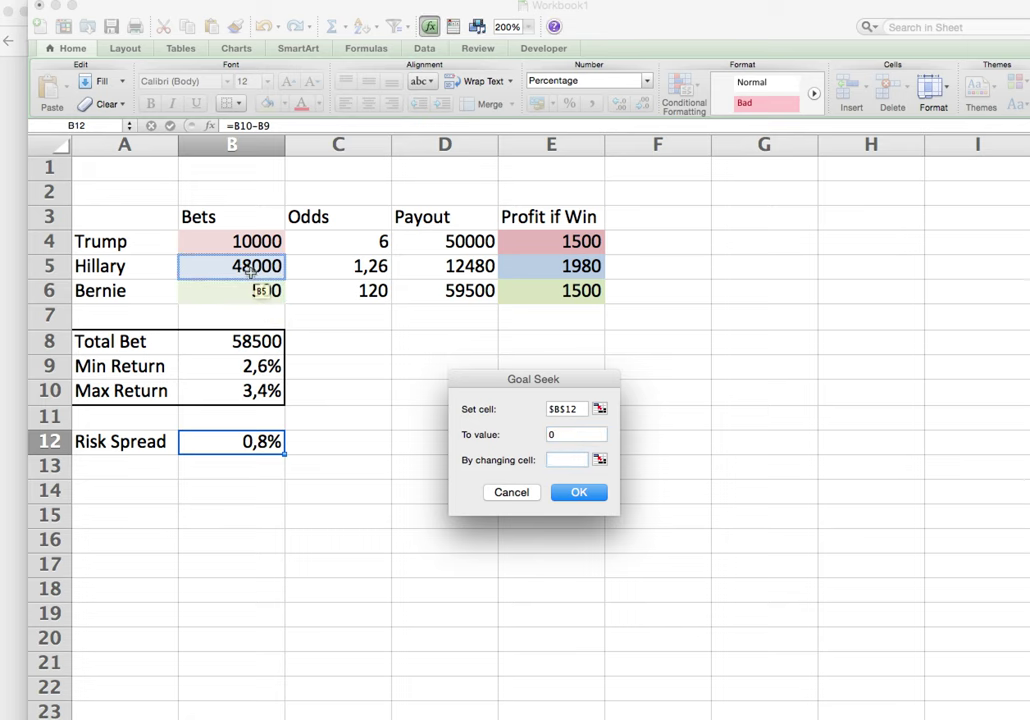
pyautogui.click(582, 492)
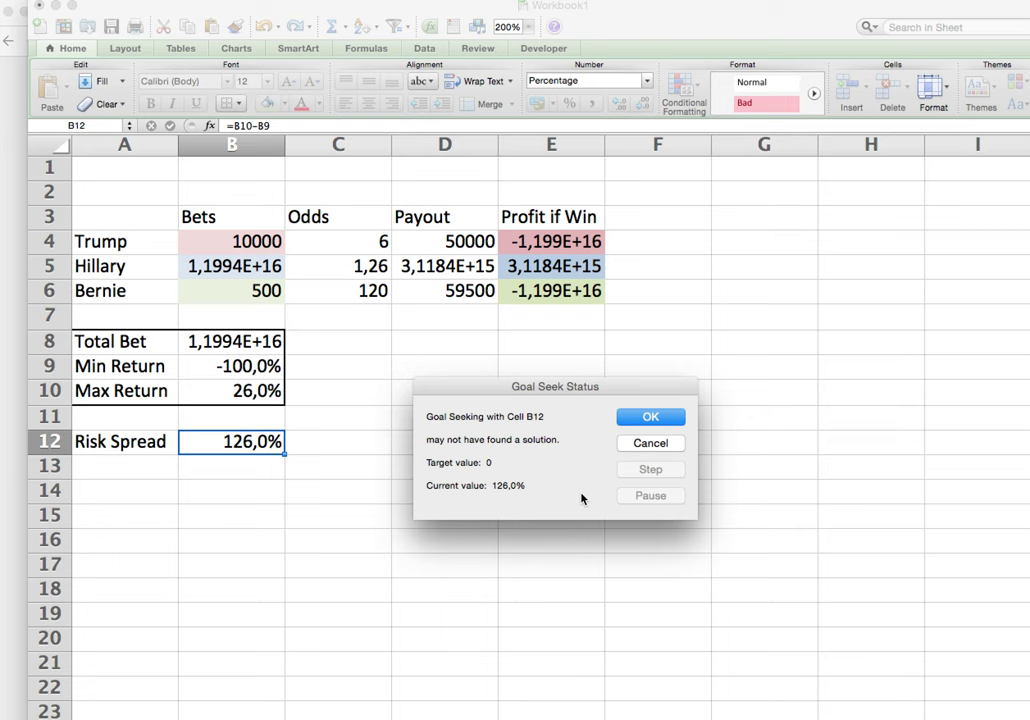
pyautogui.click(643, 444)
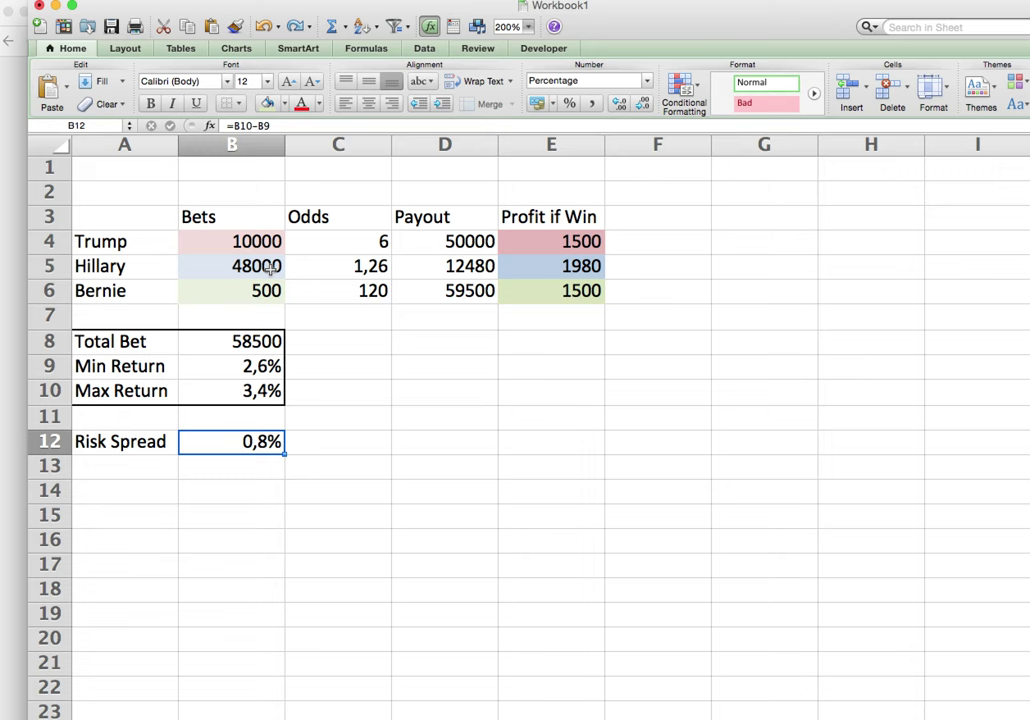
# - Set Hillary's bet in B5 to 400 as a new starting value and select the Risk Spread cell B12
pyautogui.click(270, 268)
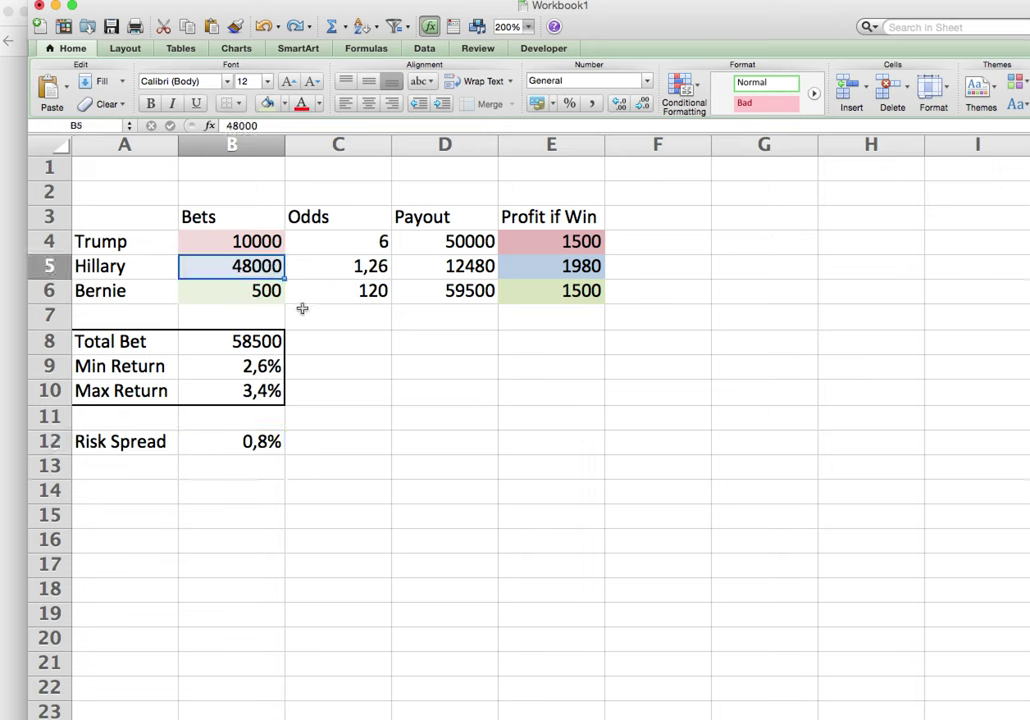
pyautogui.write('400')
pyautogui.press('Return')
pyautogui.press('Down')
pyautogui.press('Down')
pyautogui.press('Down')
pyautogui.press('Down')
pyautogui.press('Down')
pyautogui.press('Down')
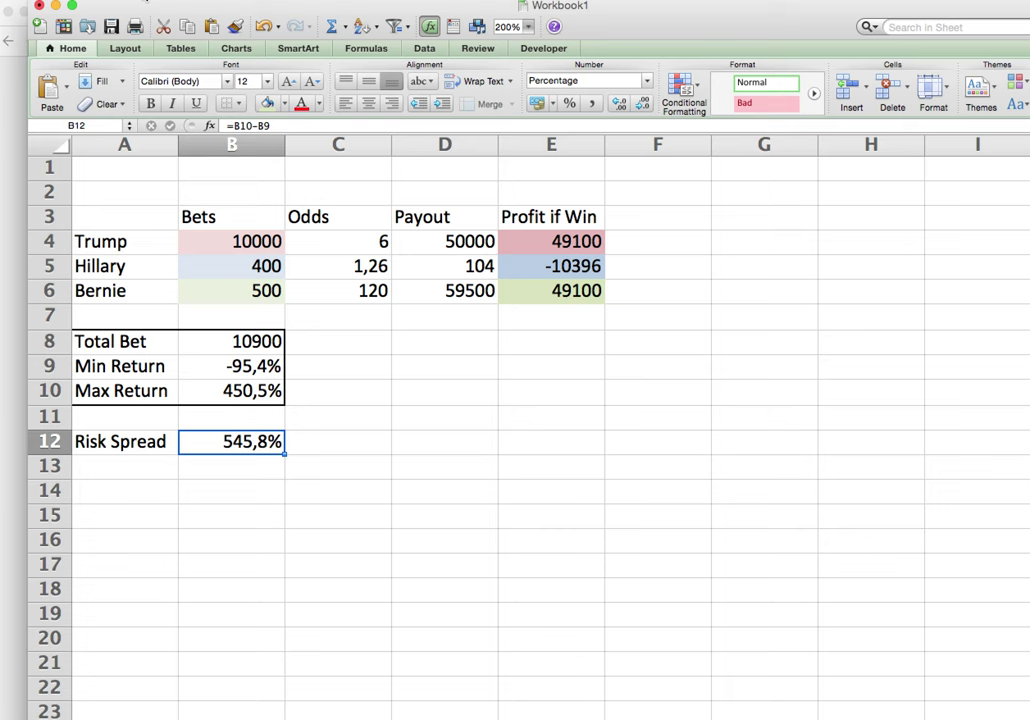
# - Run Goal Seek to bring the Risk Spread in B12 to 0 by changing Hillary's bet in B5, and keep the solution
pyautogui.click(245, 2)
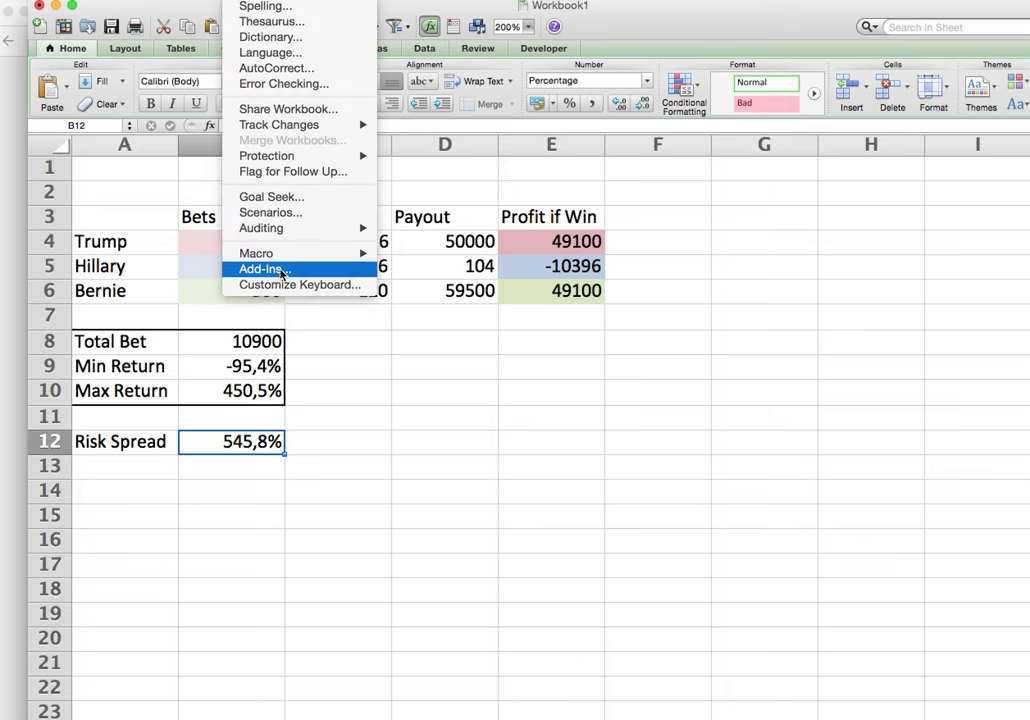
pyautogui.click(279, 200)
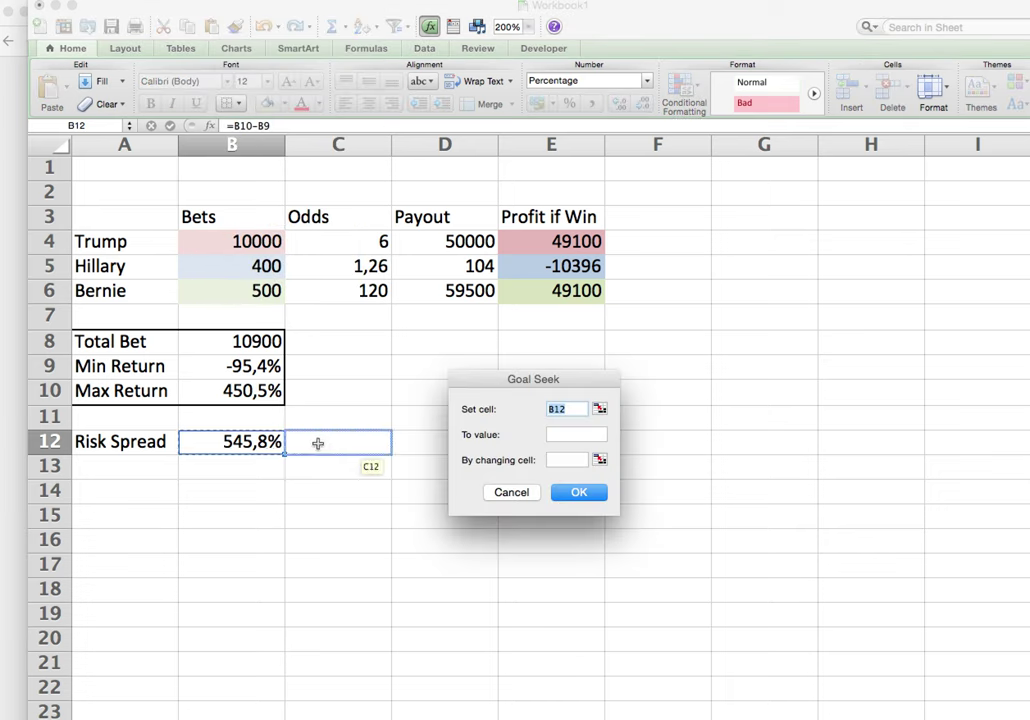
pyautogui.click(255, 444)
pyautogui.click(594, 438)
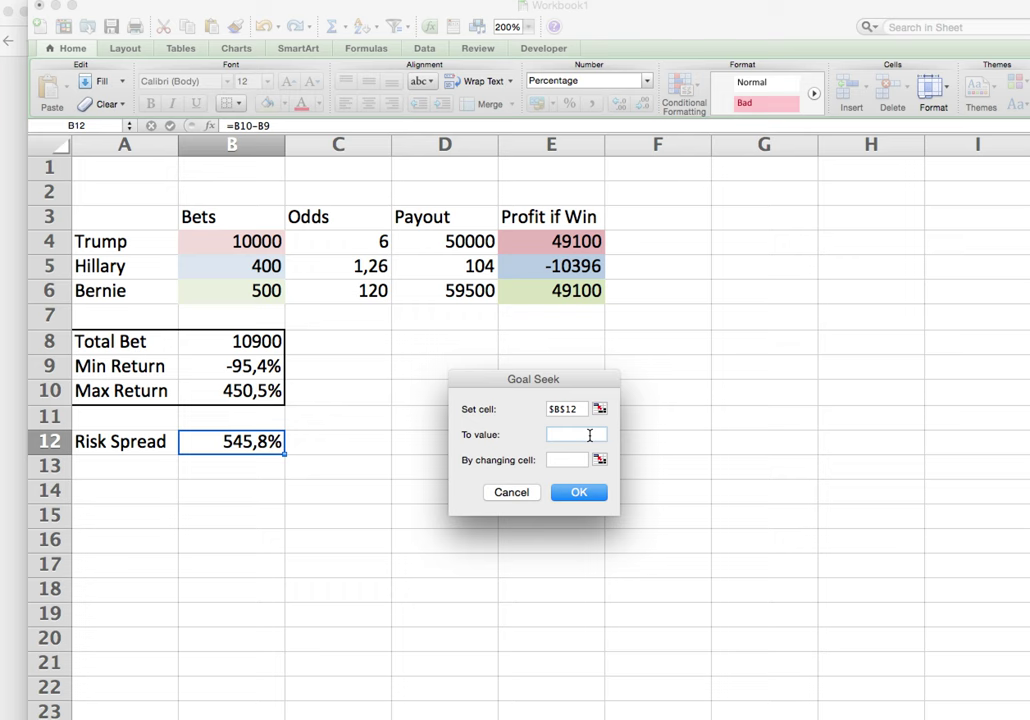
pyautogui.click(570, 459)
pyautogui.click(223, 265)
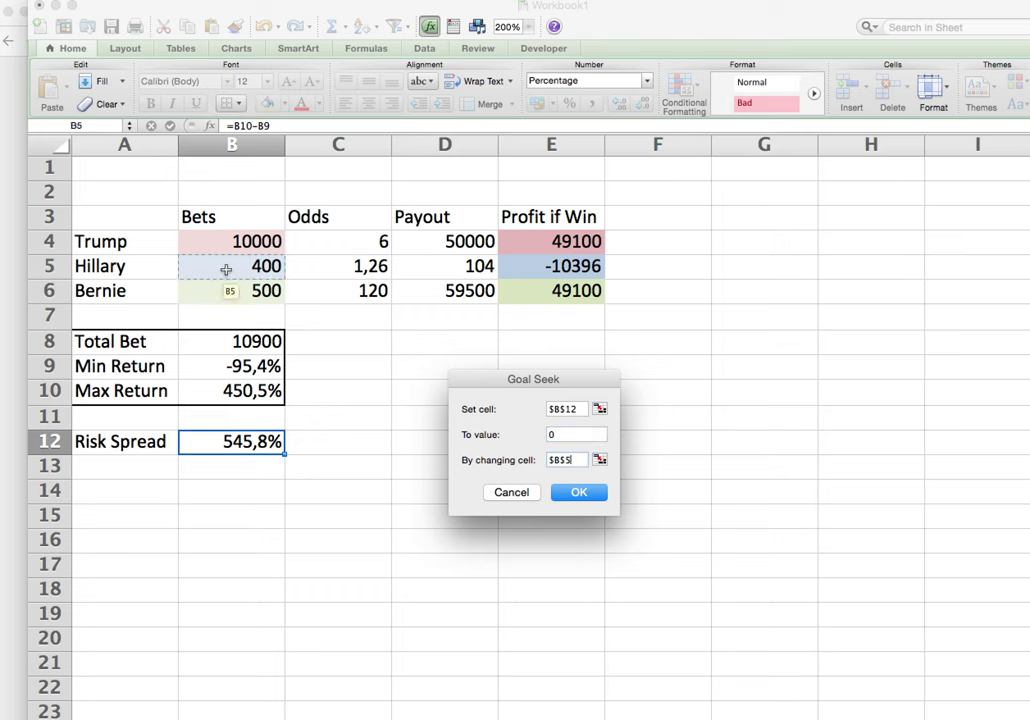
pyautogui.click(580, 494)
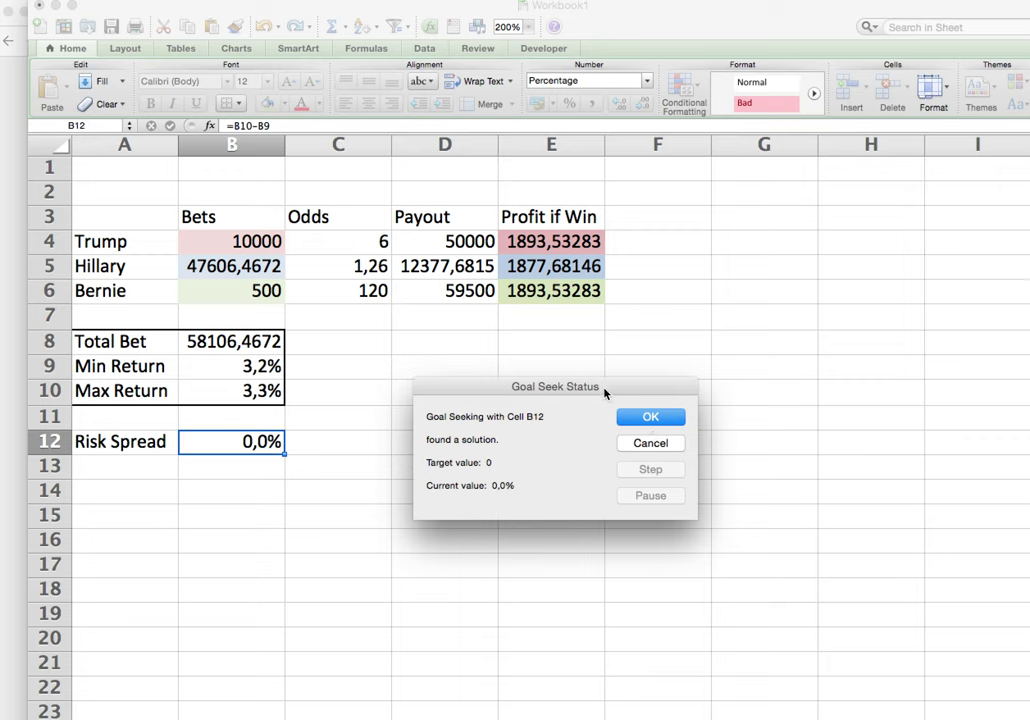
pyautogui.click(649, 420)
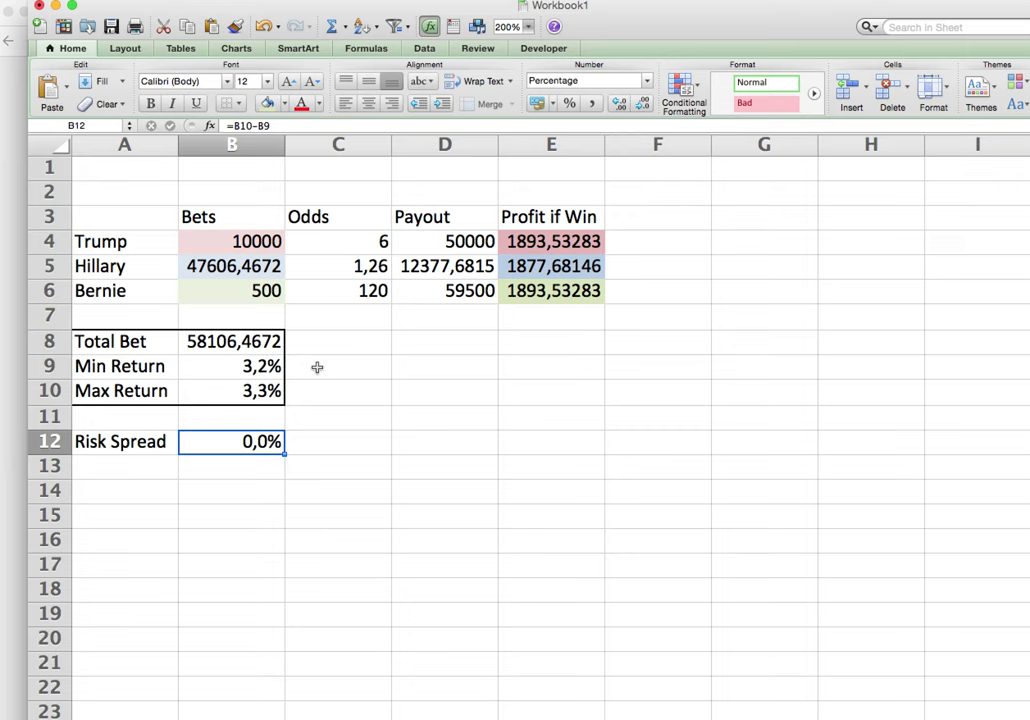
# - Check Hillary's profit in E5, the Hillary and Bernie bets in B5 and B6, and the Min Return in B9
pyautogui.click(510, 266)
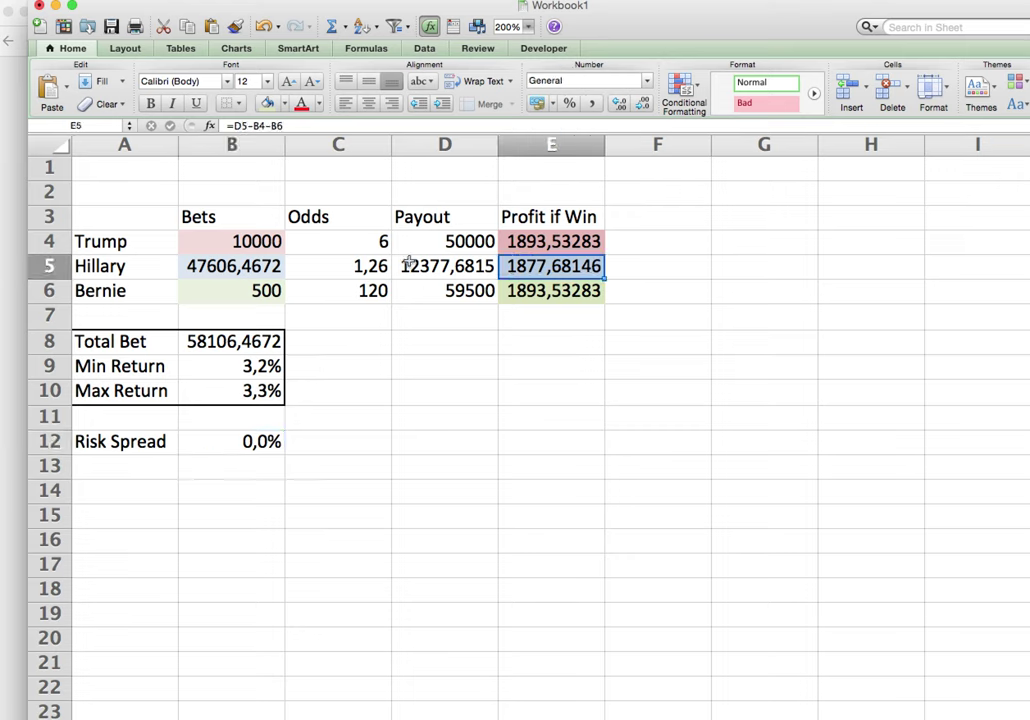
pyautogui.click(255, 264)
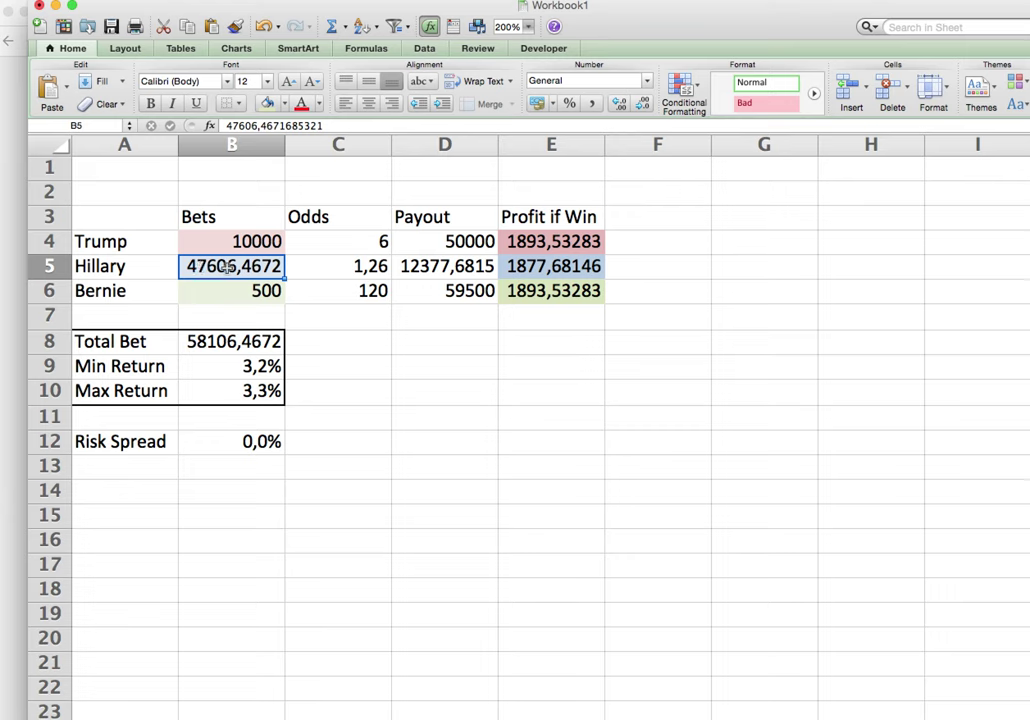
pyautogui.click(225, 291)
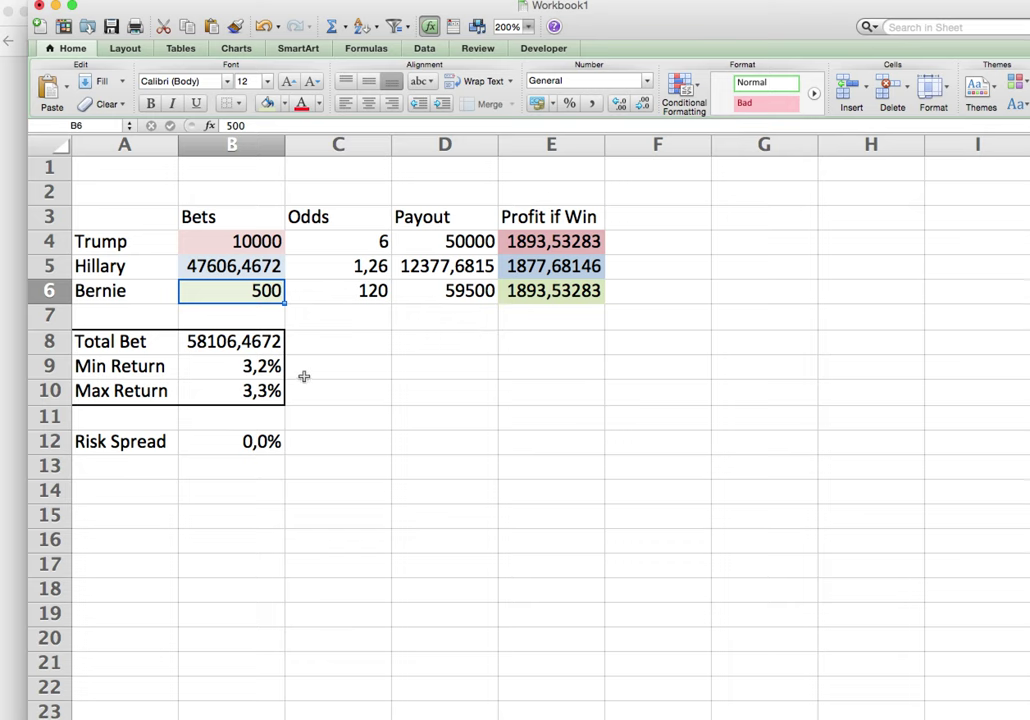
pyautogui.click(262, 367)
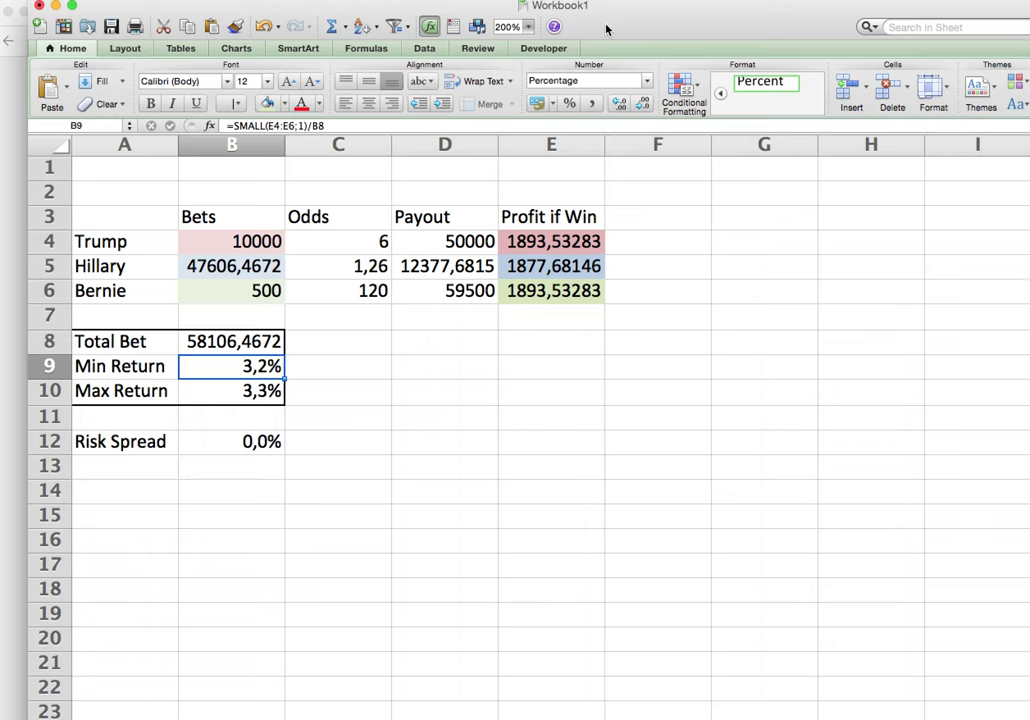
# - Switch to the DirectBet page in the browser and place a single Dogecoin bet on Hillary Clinton as next president with Flexible Odds
pyautogui.press('super+Tab')
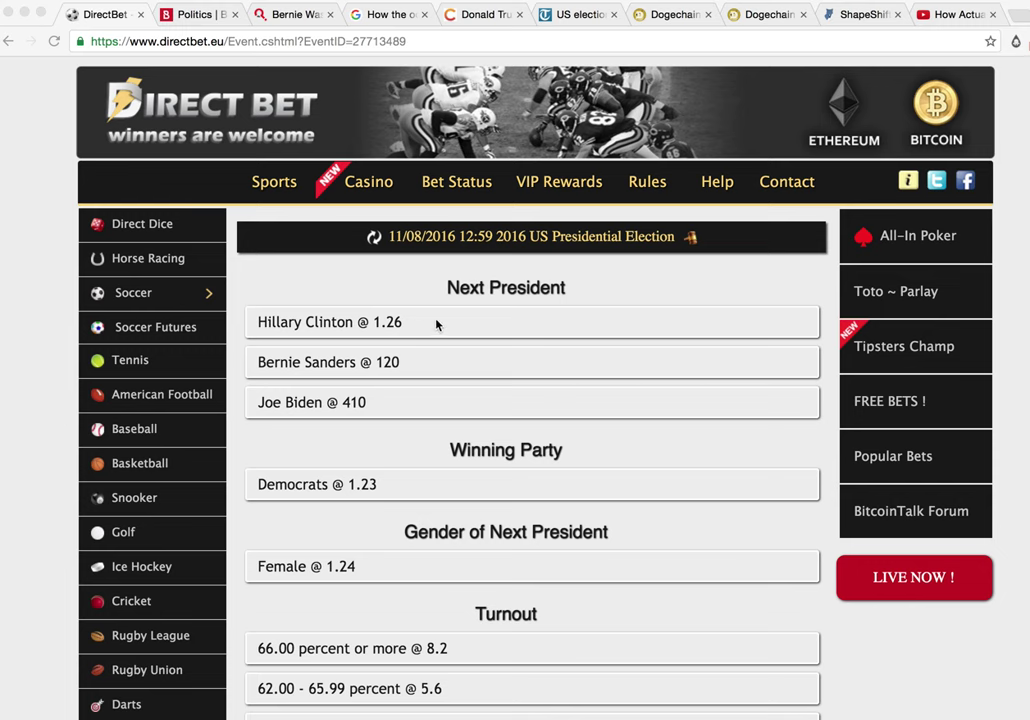
pyautogui.click(384, 327)
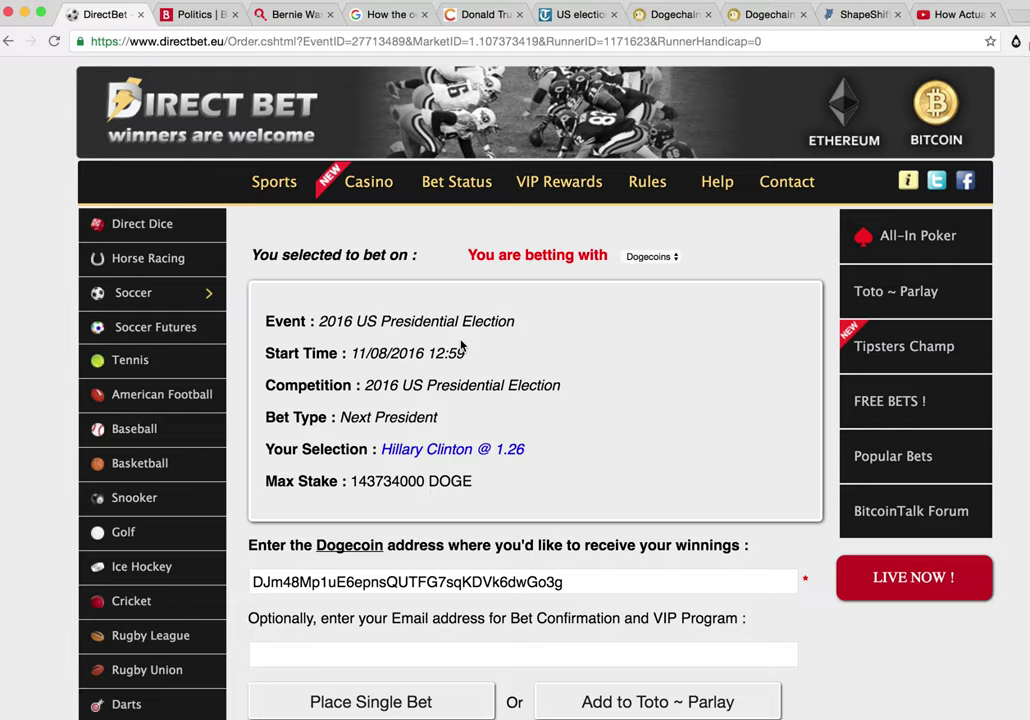
pyautogui.scroll(-3, 462, 680)
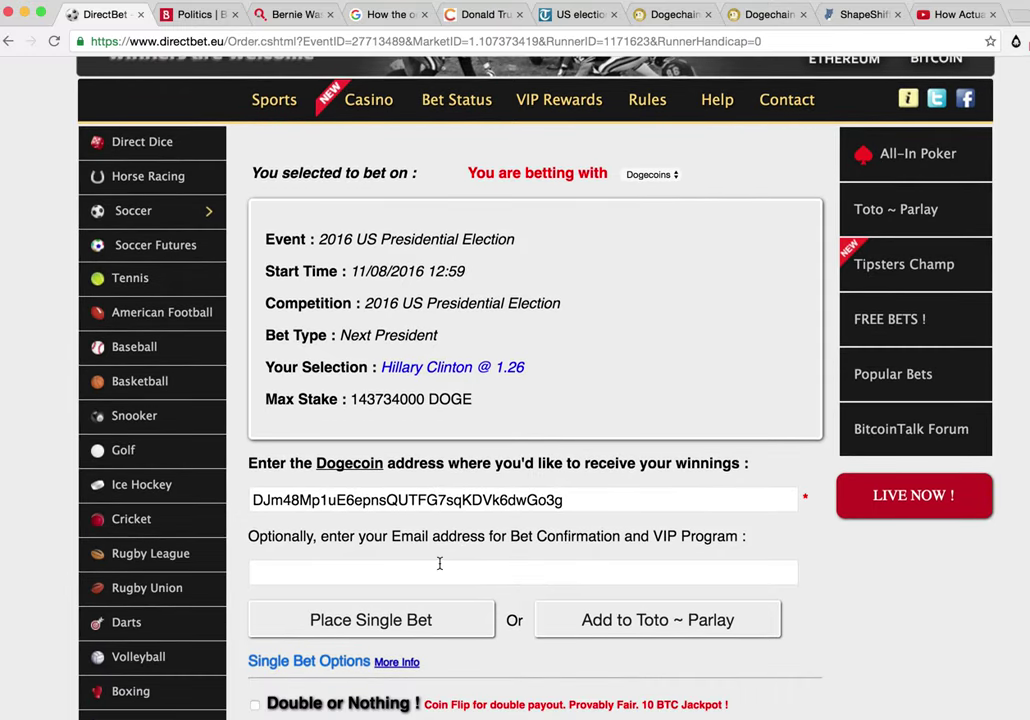
pyautogui.scroll(-5, 439, 564)
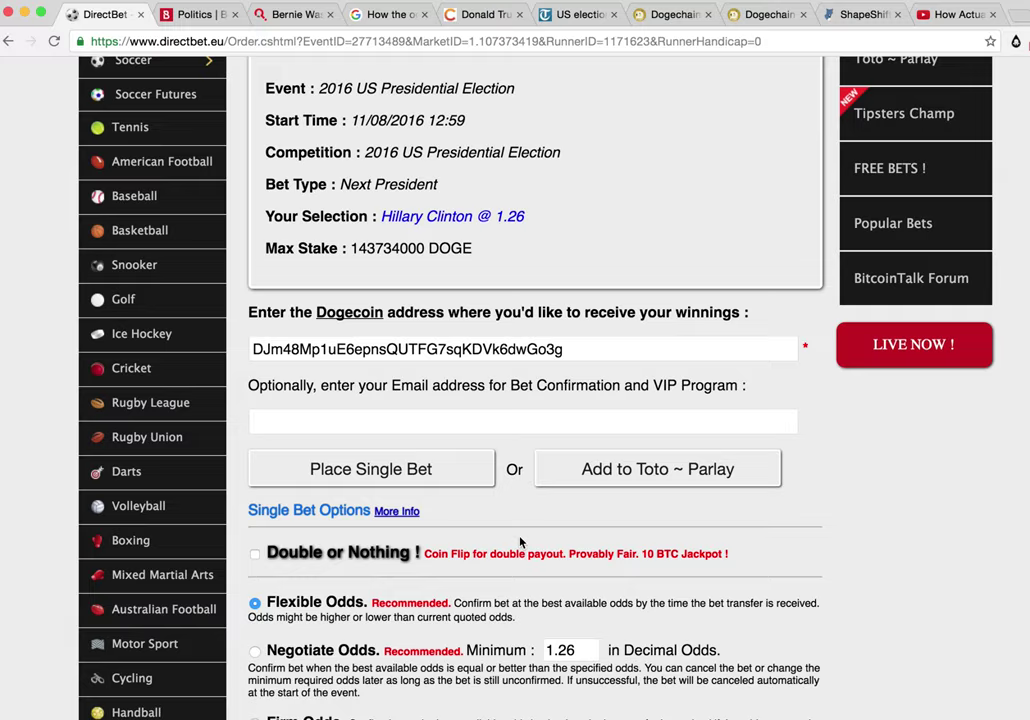
pyautogui.scroll(-4, 519, 542)
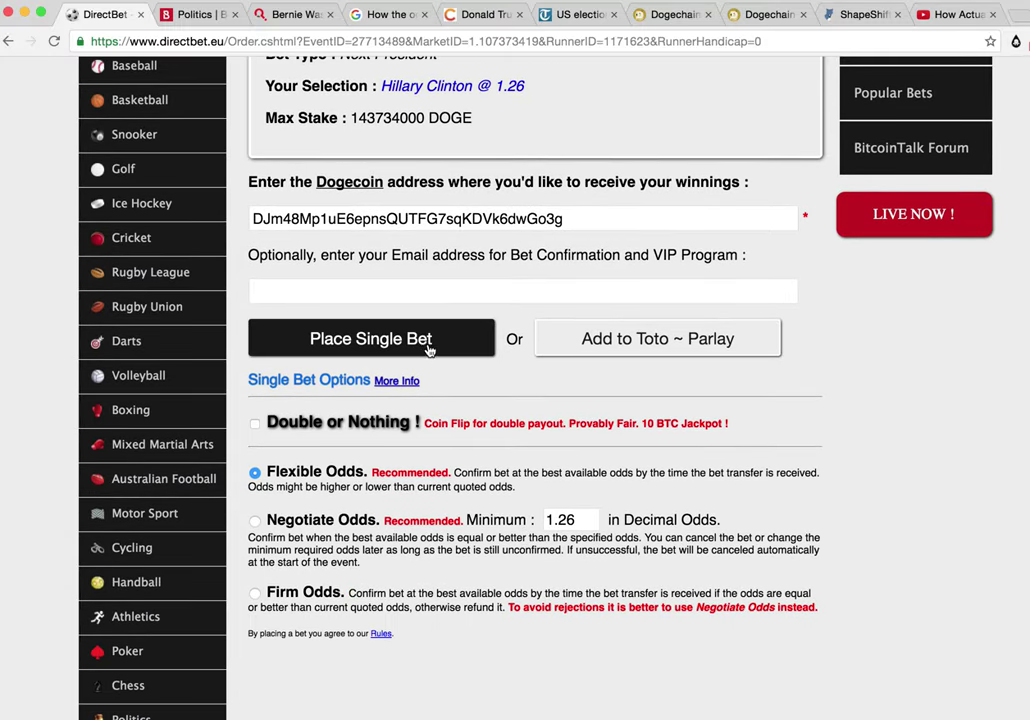
pyautogui.click(423, 347)
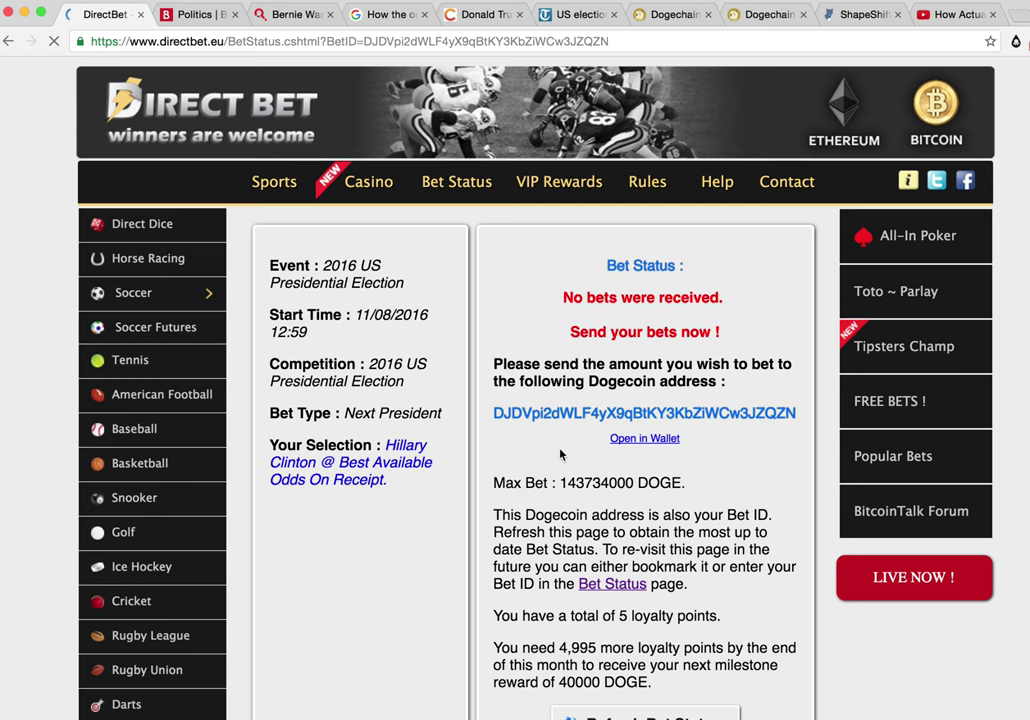
# - Copy the bet's Dogecoin deposit address and paste it as the destination in the DogeChain wallet's send form
pyautogui.scroll(-3, 662, 449)
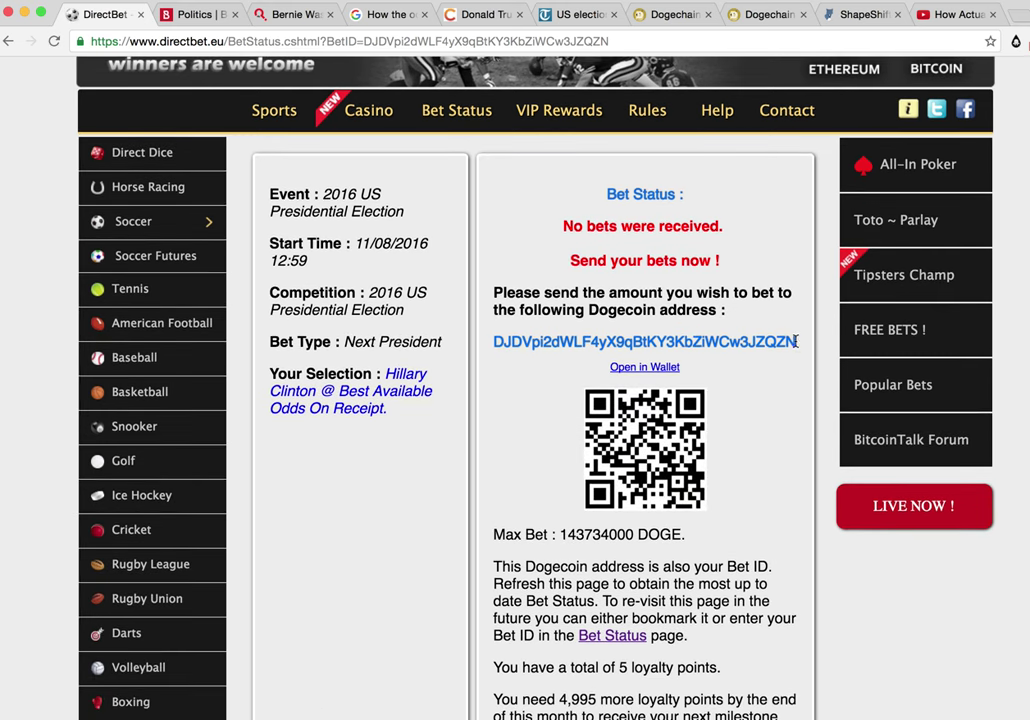
pyautogui.moveTo(797, 342); pyautogui.dragTo(492, 342)
pyautogui.hotkey('ctrl', 'c')
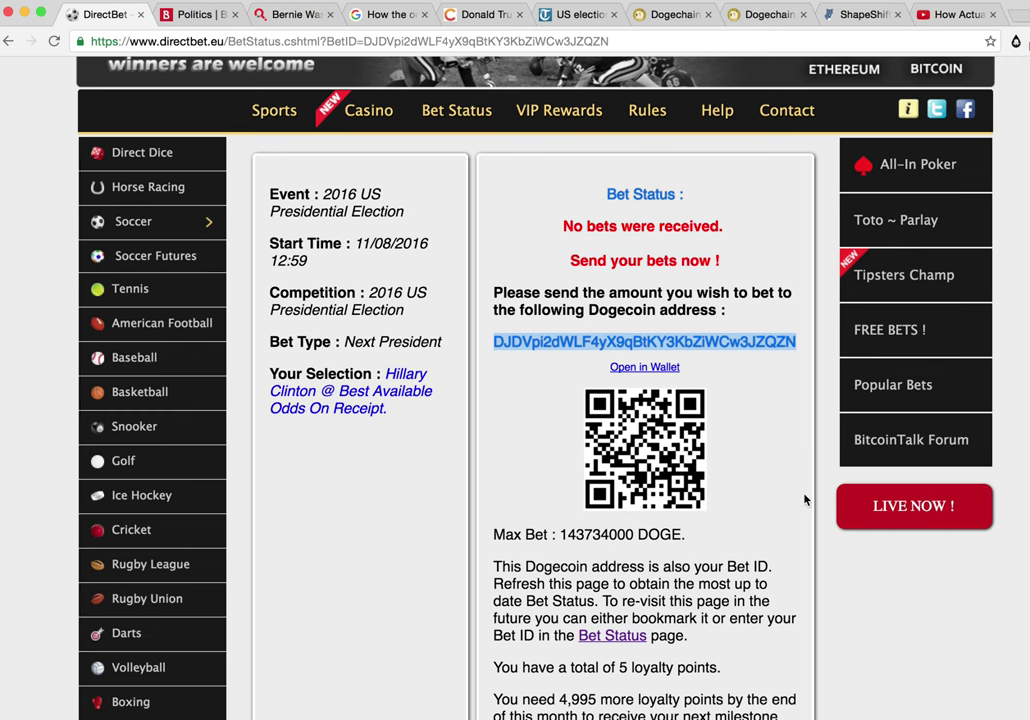
pyautogui.click(677, 14)
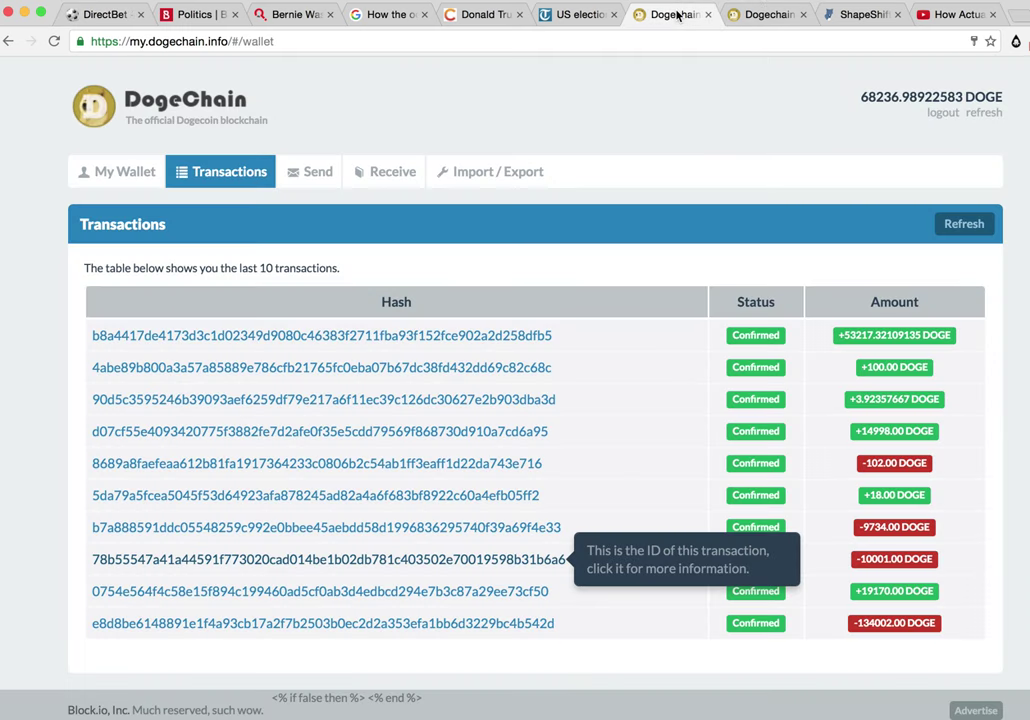
pyautogui.click(113, 172)
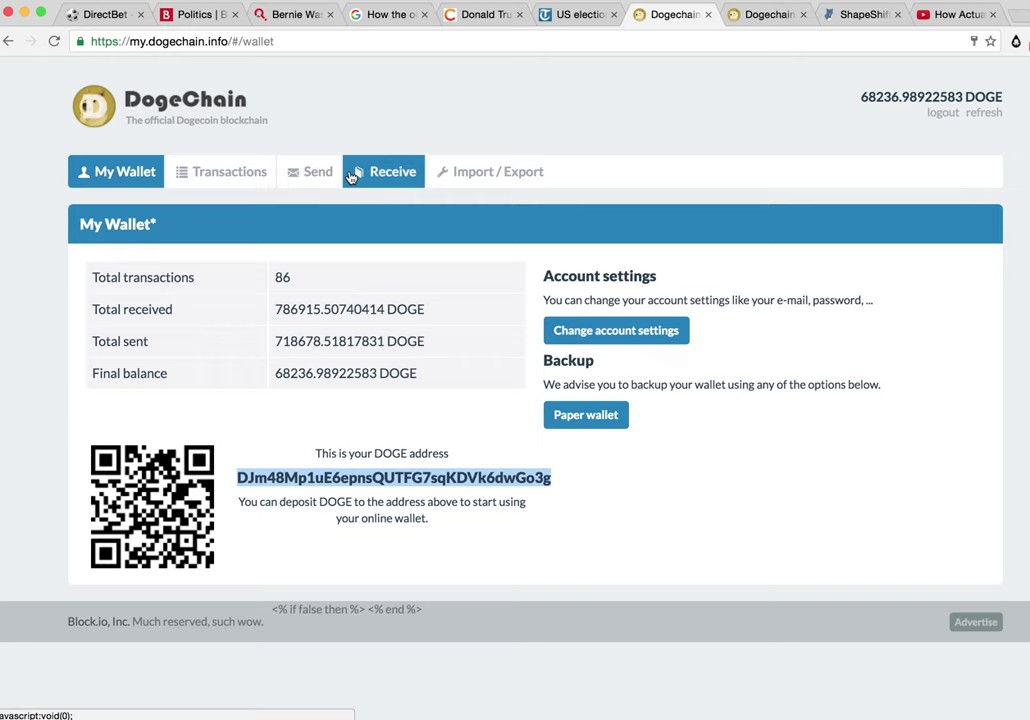
pyautogui.click(313, 174)
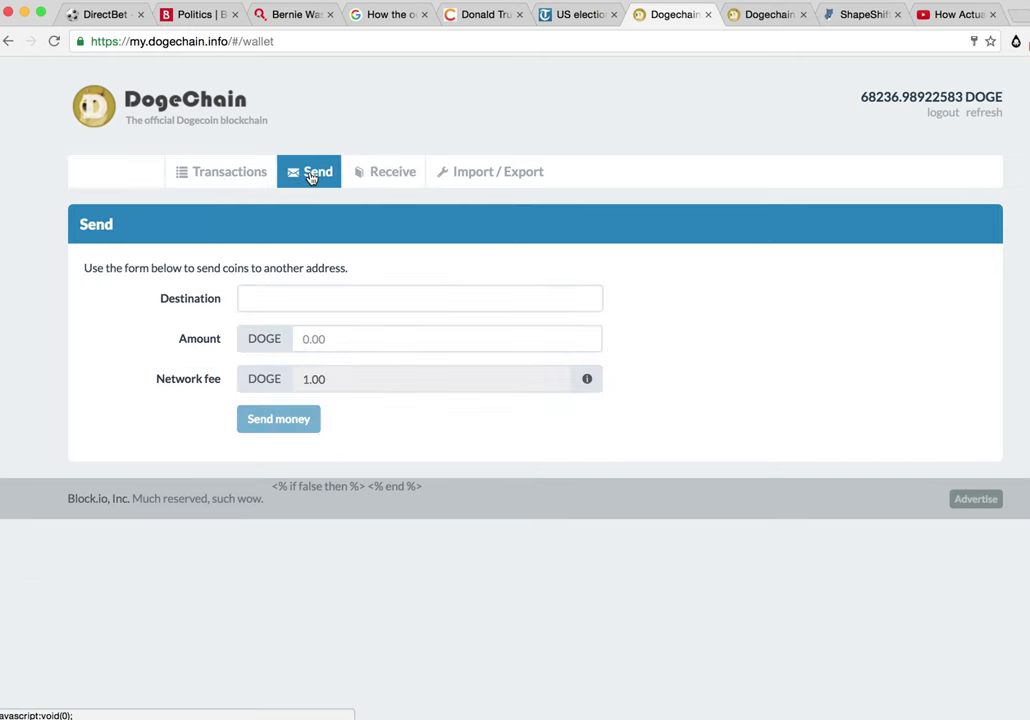
pyautogui.click(268, 298)
pyautogui.hotkey('ctrl', 'v')
# - Set the amount to 47610 DOGE and send the money to the Hillary bet's address
pyautogui.click(345, 340)
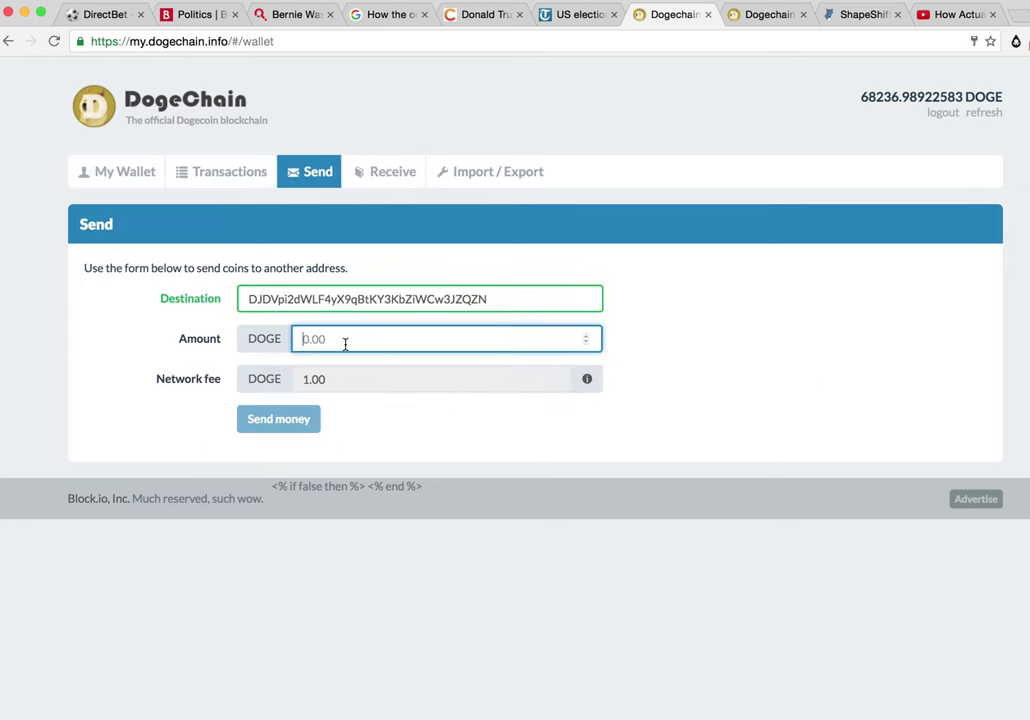
pyautogui.write('47610')
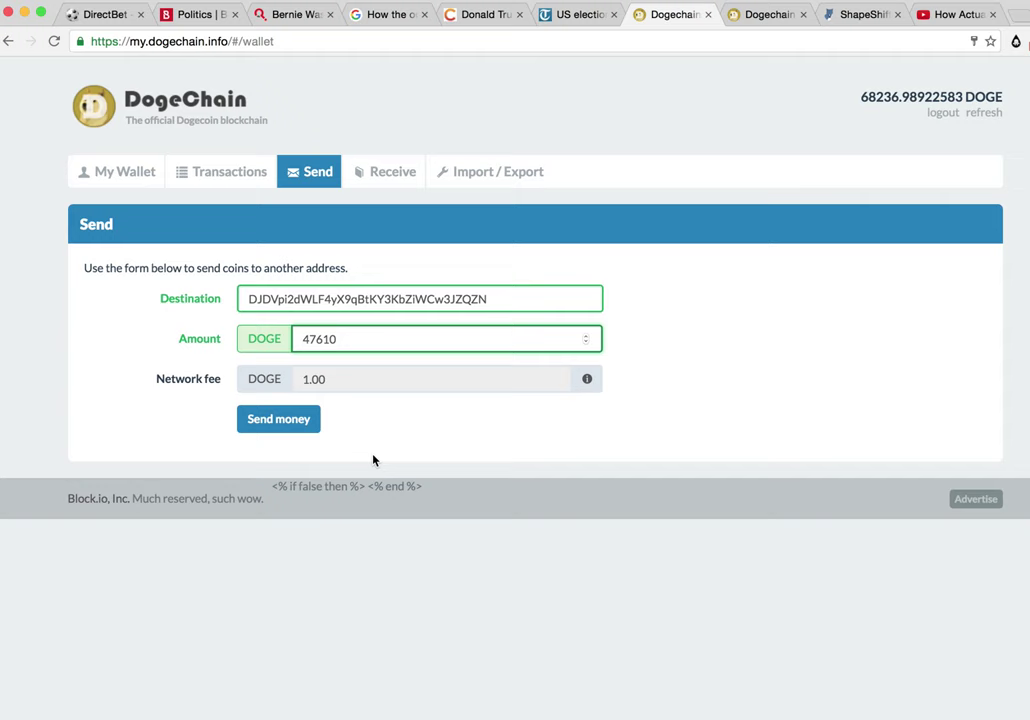
pyautogui.click(279, 420)
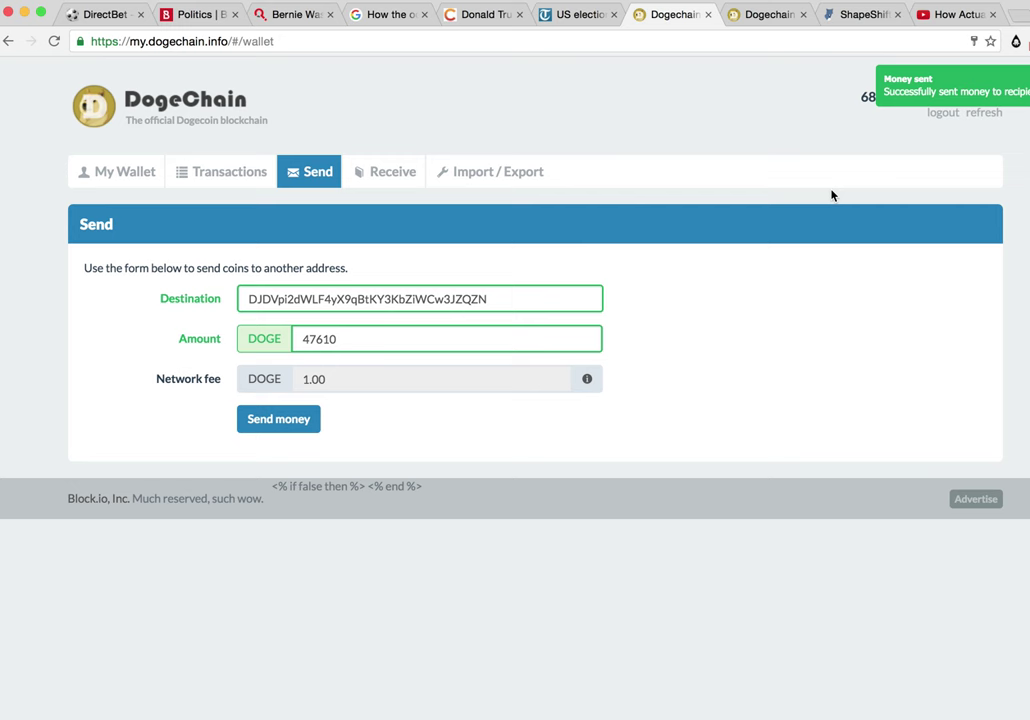
# - Return to the Hillary bet's page on DirectBet, refresh the bet status, and review the received amount, odds and status
pyautogui.click(99, 16)
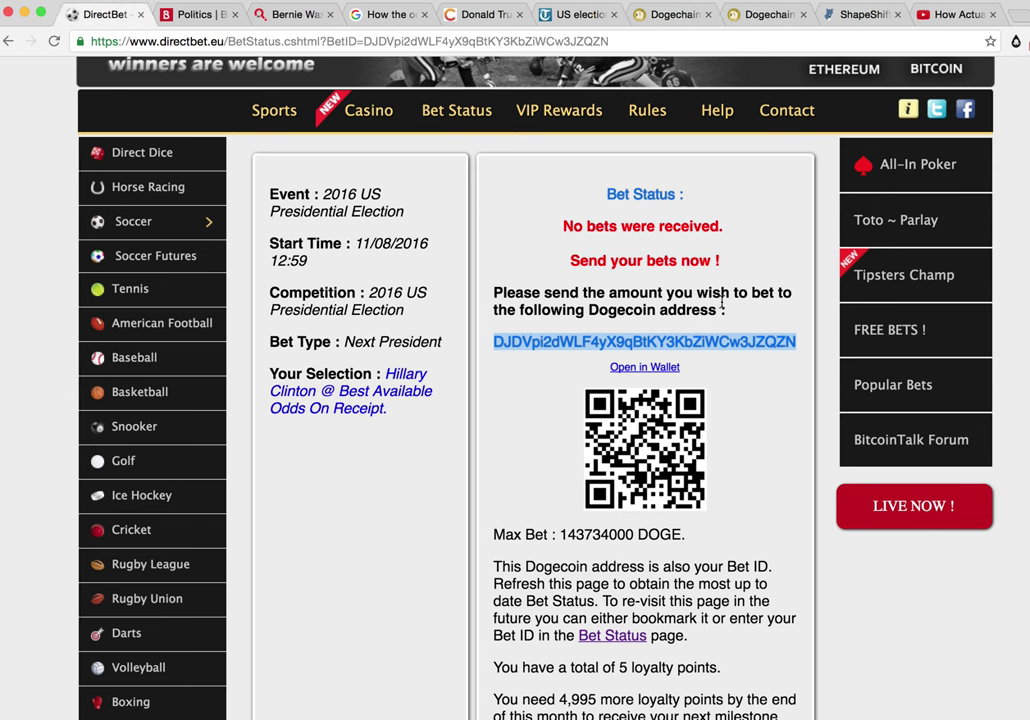
pyautogui.scroll(-1, 724, 303)
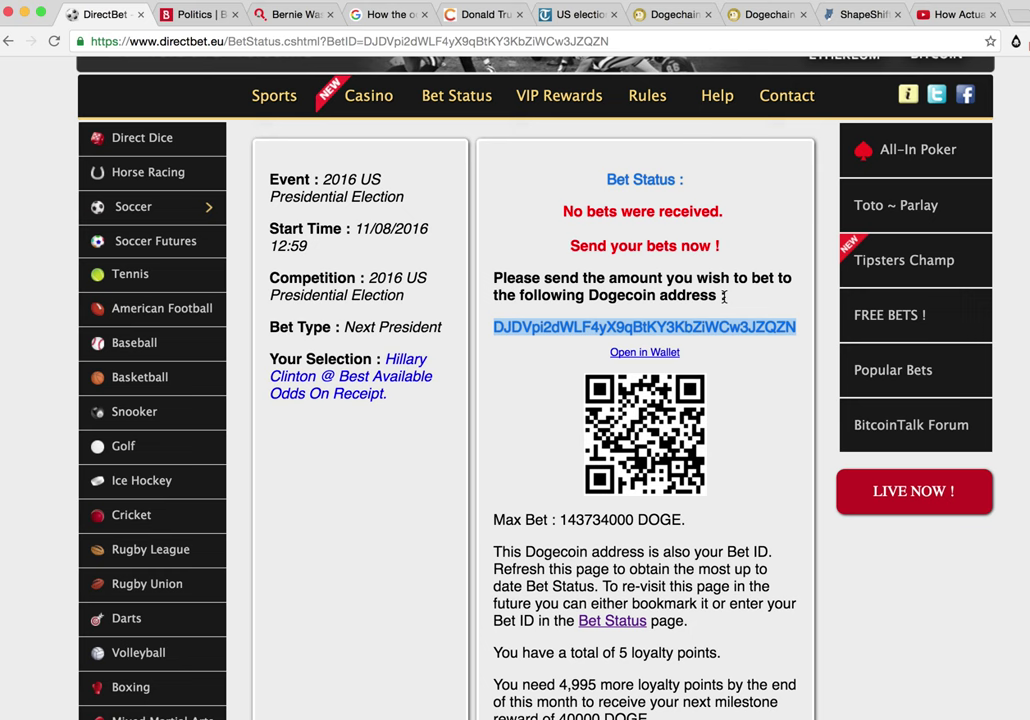
pyautogui.click(670, 208)
pyautogui.scroll(-5, 700, 290)
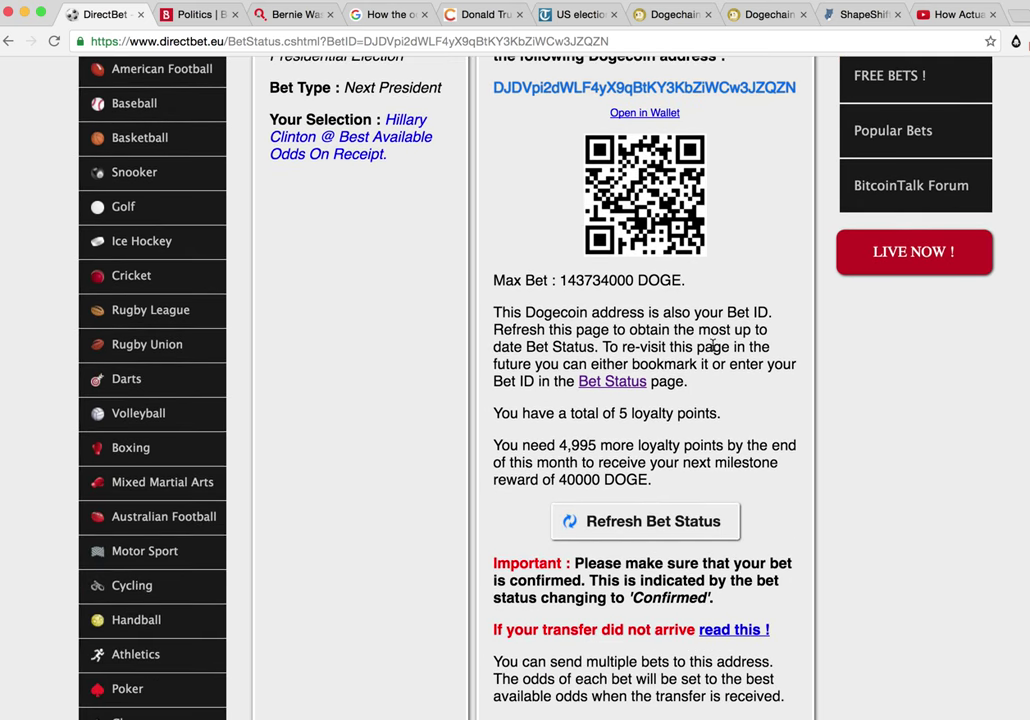
pyautogui.click(620, 532)
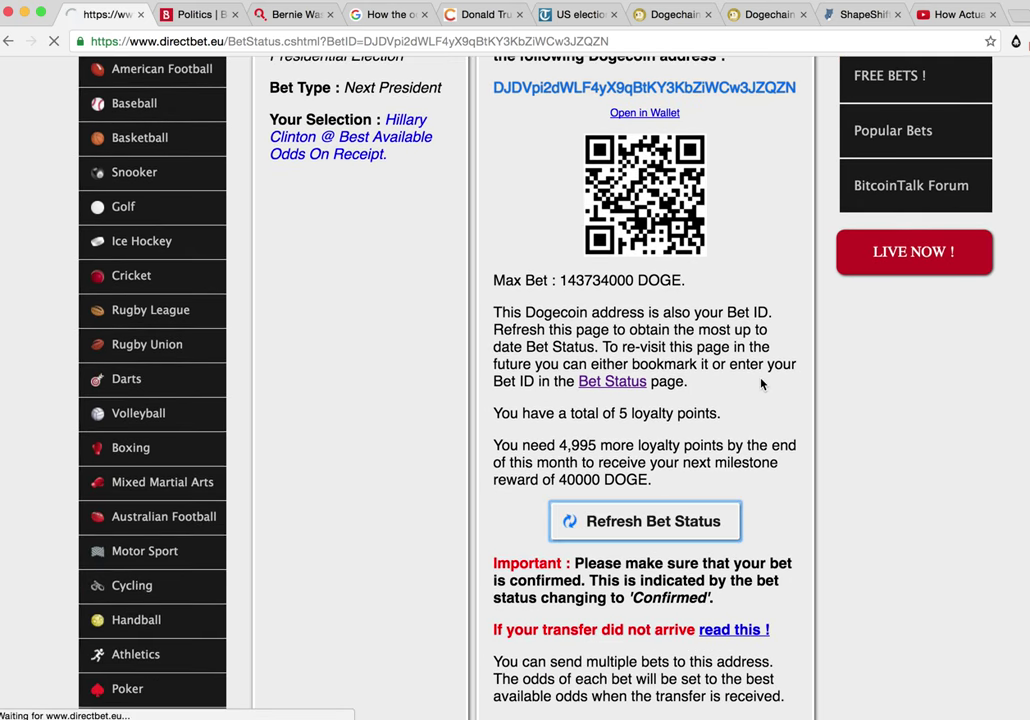
pyautogui.scroll(-2, 755, 369)
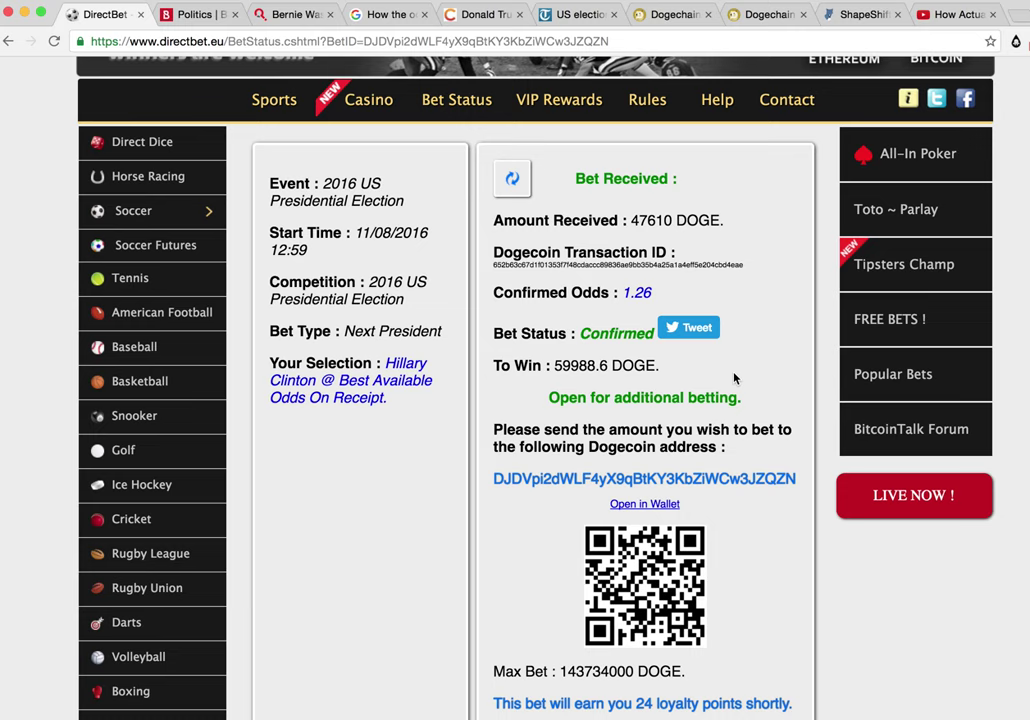
pyautogui.scroll(-5, 734, 376)
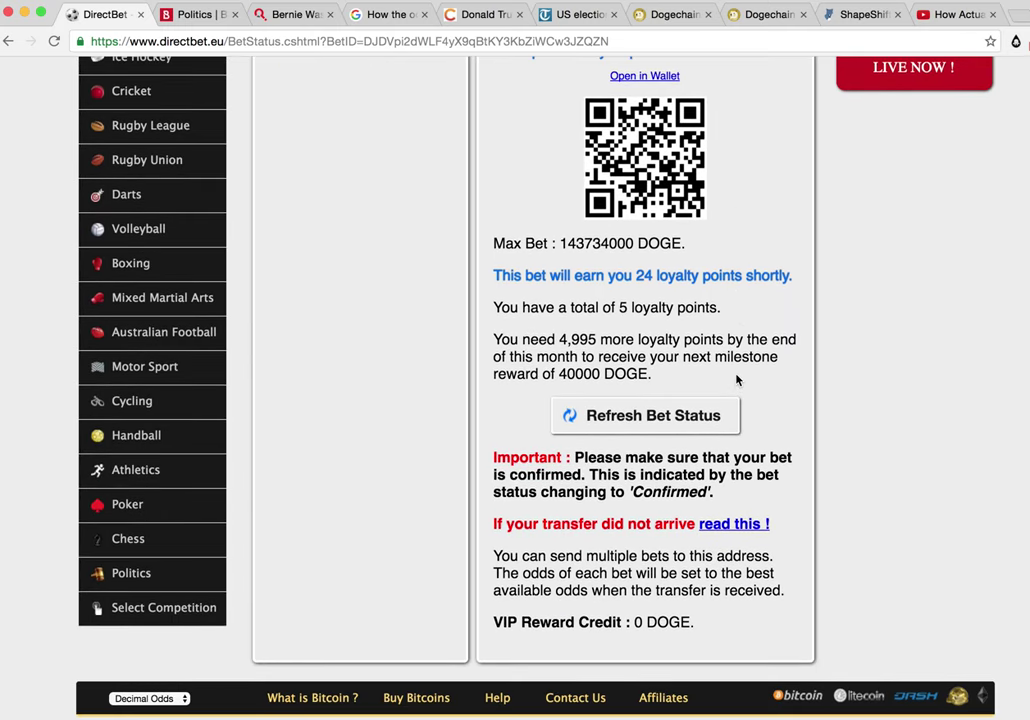
pyautogui.scroll(5, 736, 379)
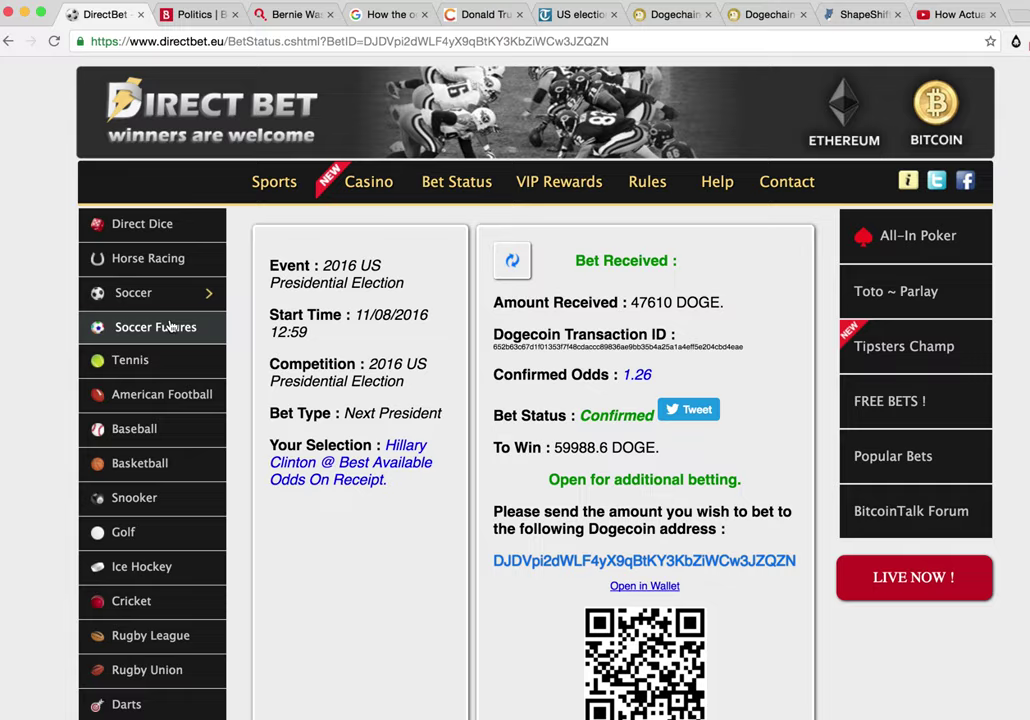
# - Open the 2016 US Presidential Election event under Politics and select the Bernie Sanders bet for next president
pyautogui.scroll(-4, 168, 326)
pyautogui.scroll(-2, 150, 420)
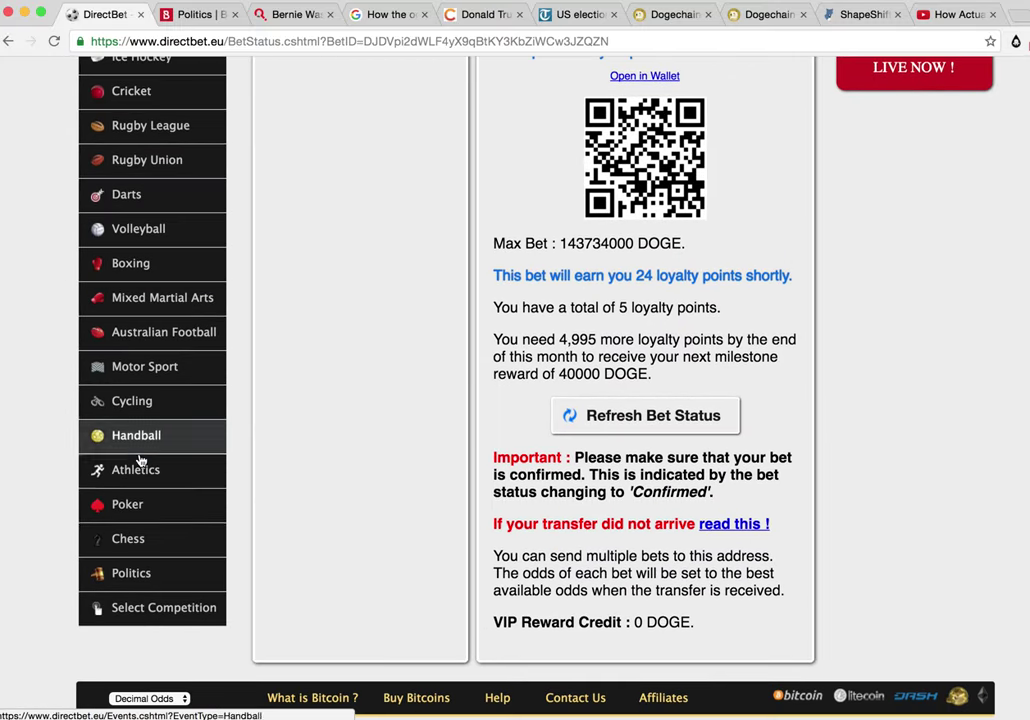
pyautogui.click(150, 572)
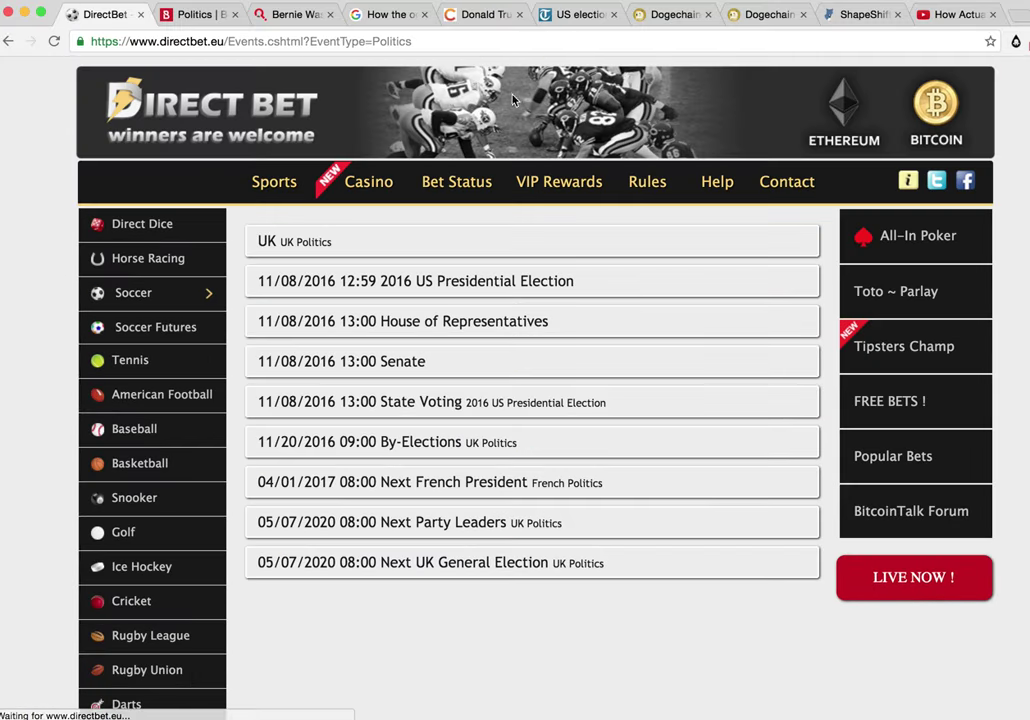
pyautogui.click(430, 283)
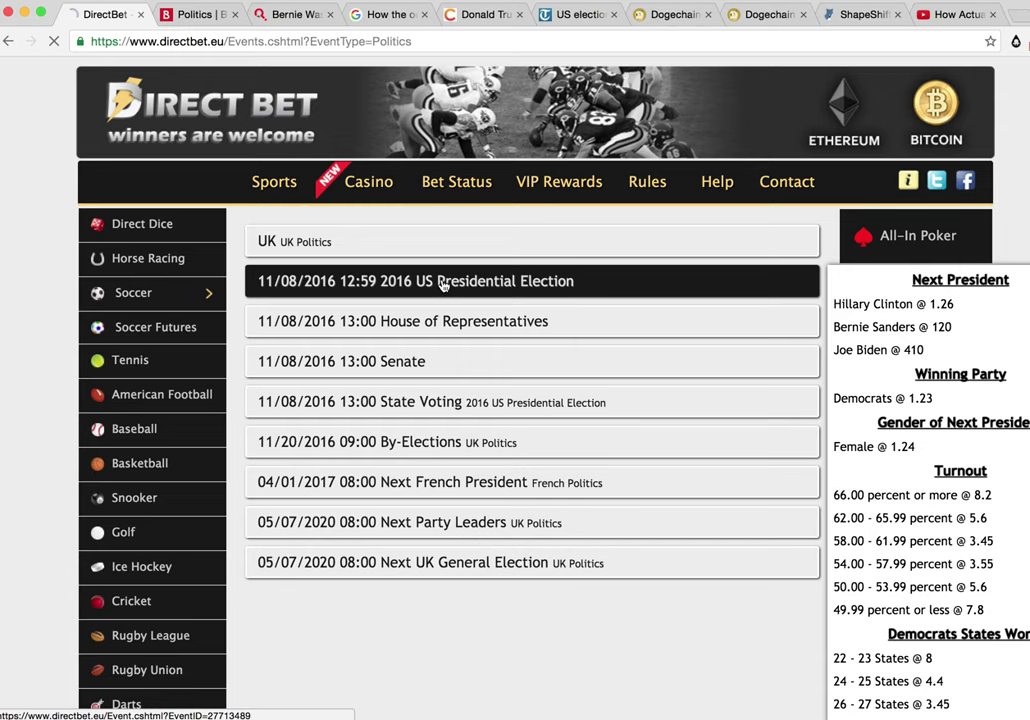
pyautogui.click(420, 362)
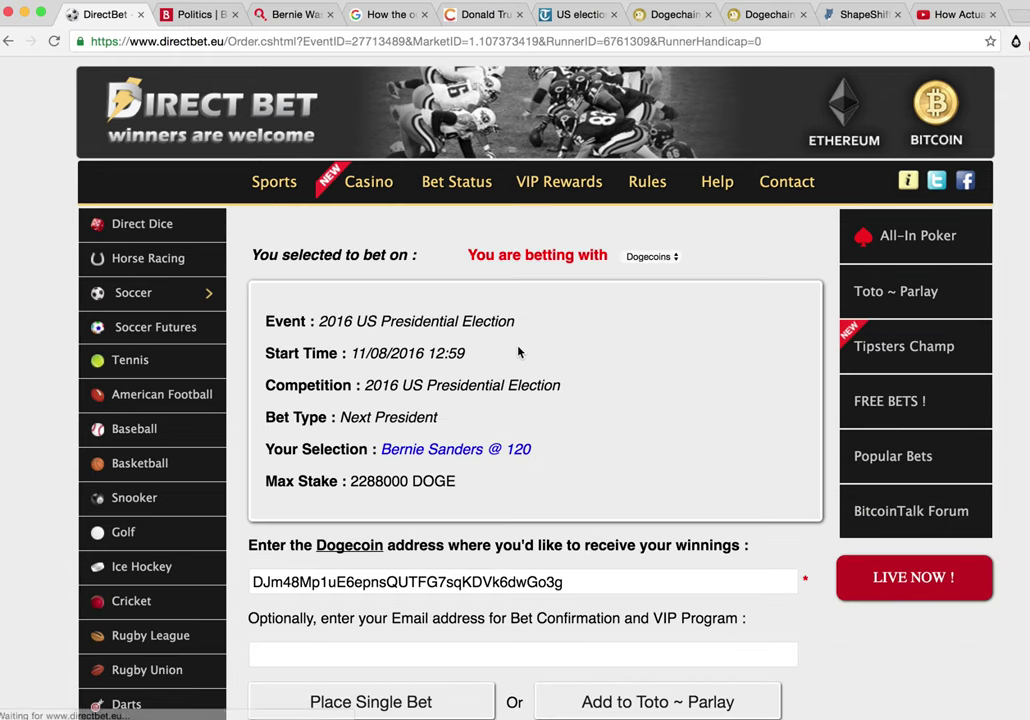
# - Place the Bernie Sanders selection as a single bet and copy its Dogecoin deposit address
pyautogui.scroll(-3, 658, 497)
pyautogui.click(376, 515)
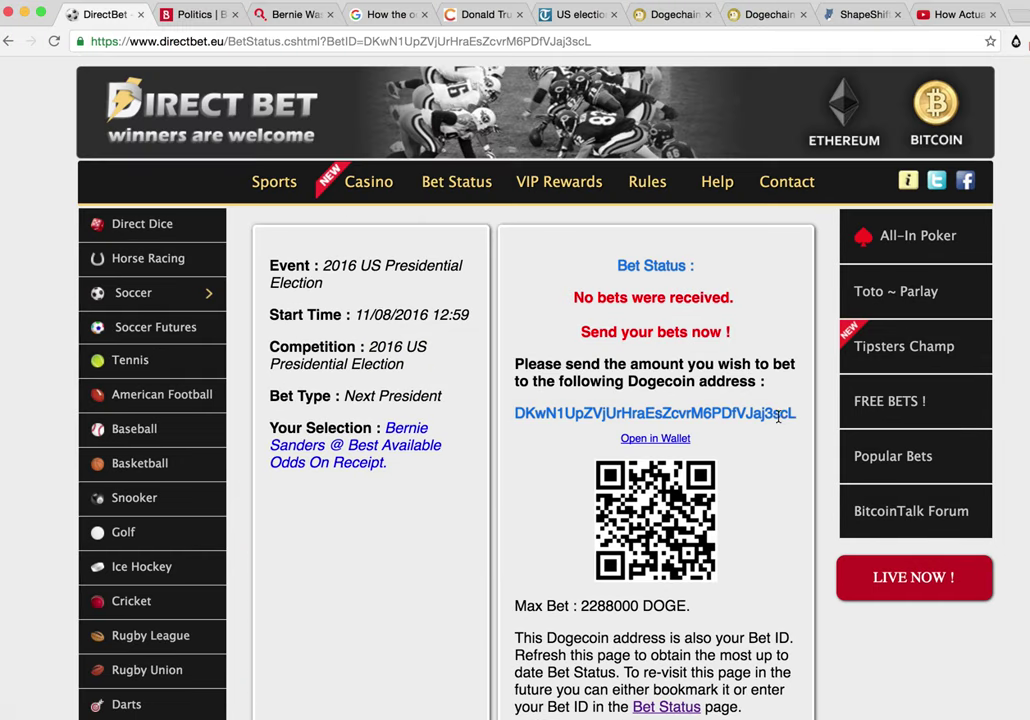
pyautogui.moveTo(797, 416); pyautogui.dragTo(515, 418)
pyautogui.press('super+c')
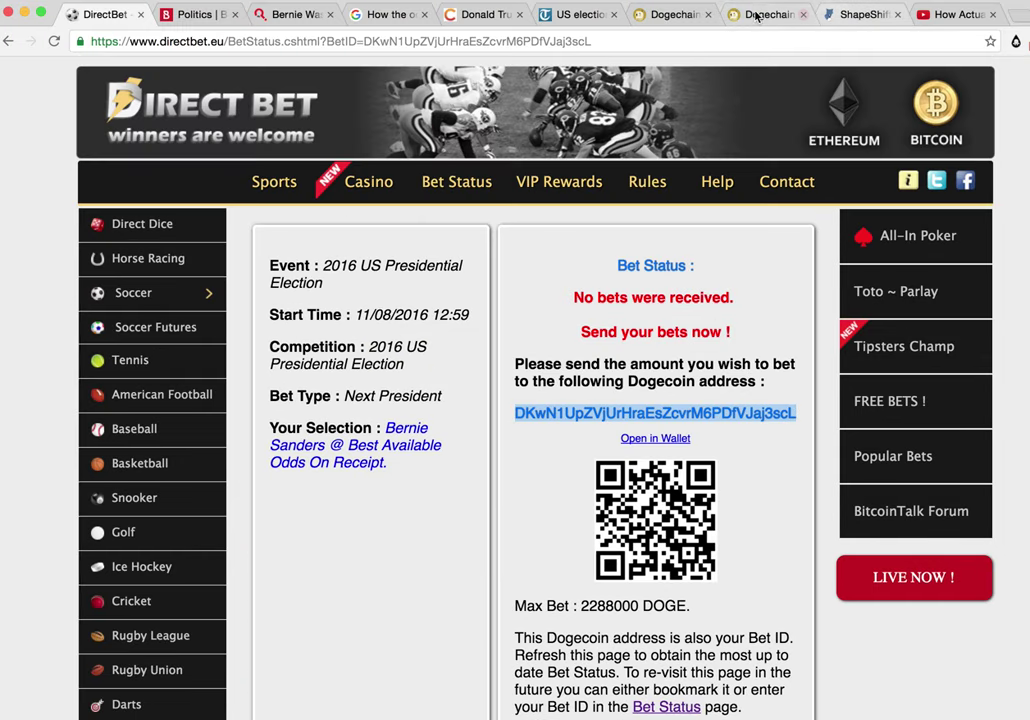
# - In the DogeChain wallet, paste the Bernie bet's address as the destination and send 500 DOGE to it
pyautogui.click(670, 14)
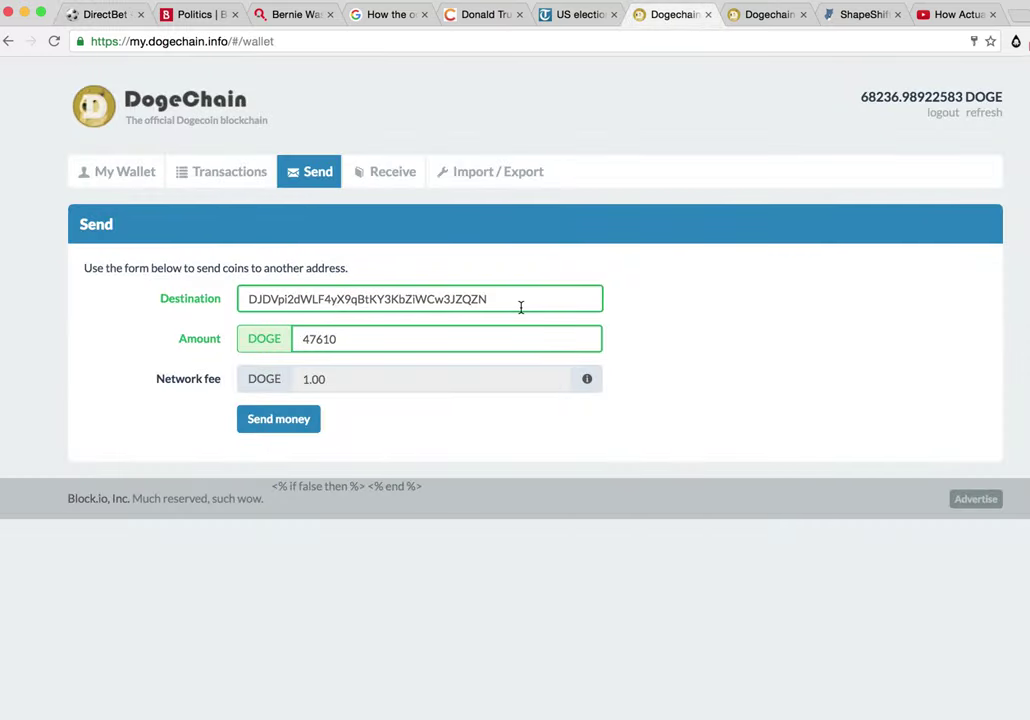
pyautogui.moveTo(492, 299); pyautogui.dragTo(232, 299)
pyautogui.press('super+v')
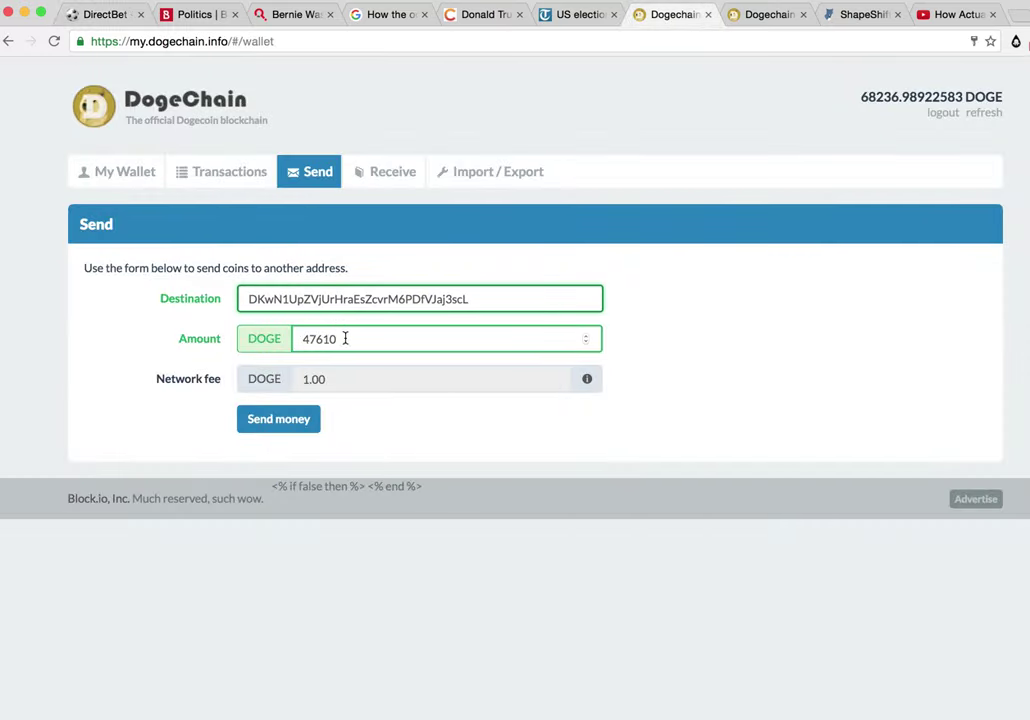
pyautogui.moveTo(345, 337); pyautogui.dragTo(262, 339)
pyautogui.write('50')
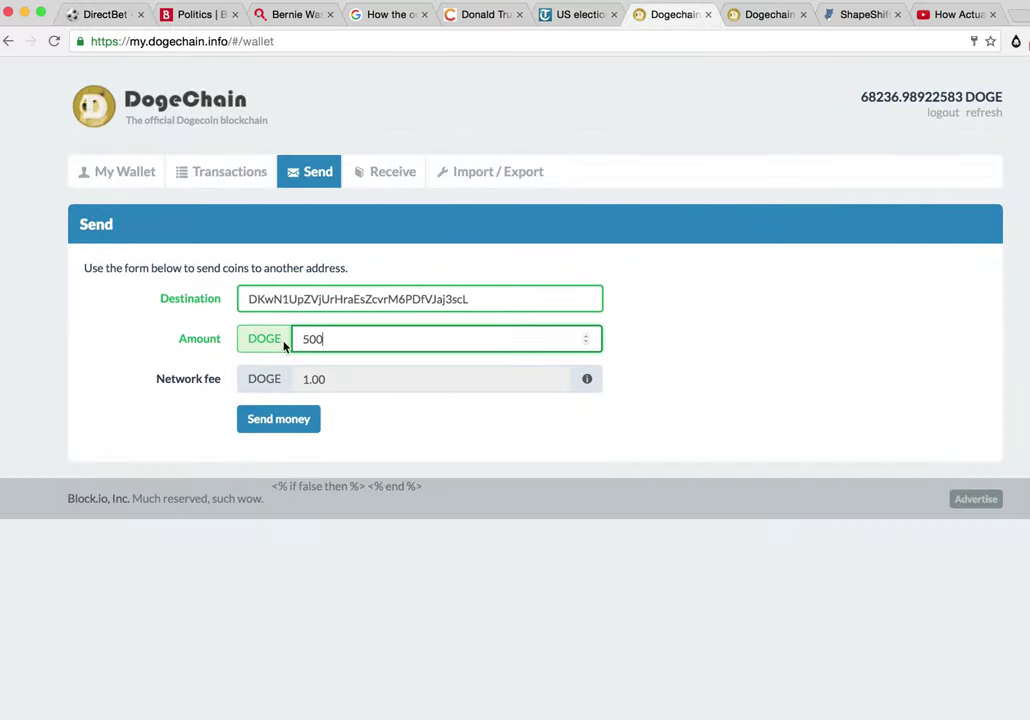
pyautogui.write('0')
pyautogui.click(268, 422)
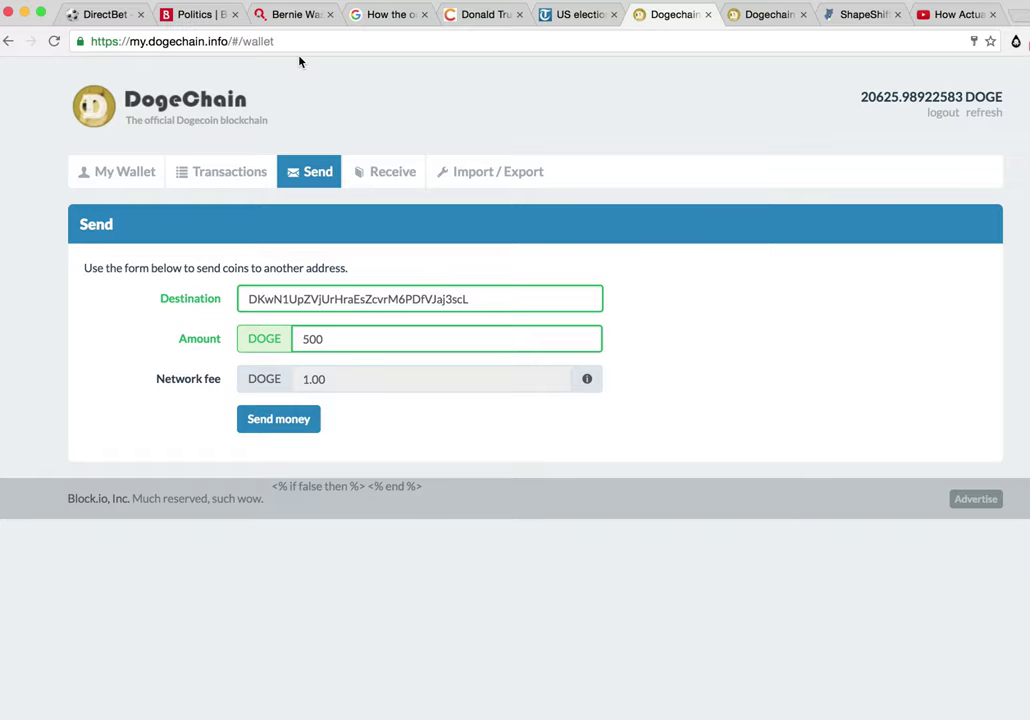
# - Return to the Bernie bet's page on DirectBet, refresh the bet status, and review the received amount, odds and confirmation
pyautogui.click(105, 15)
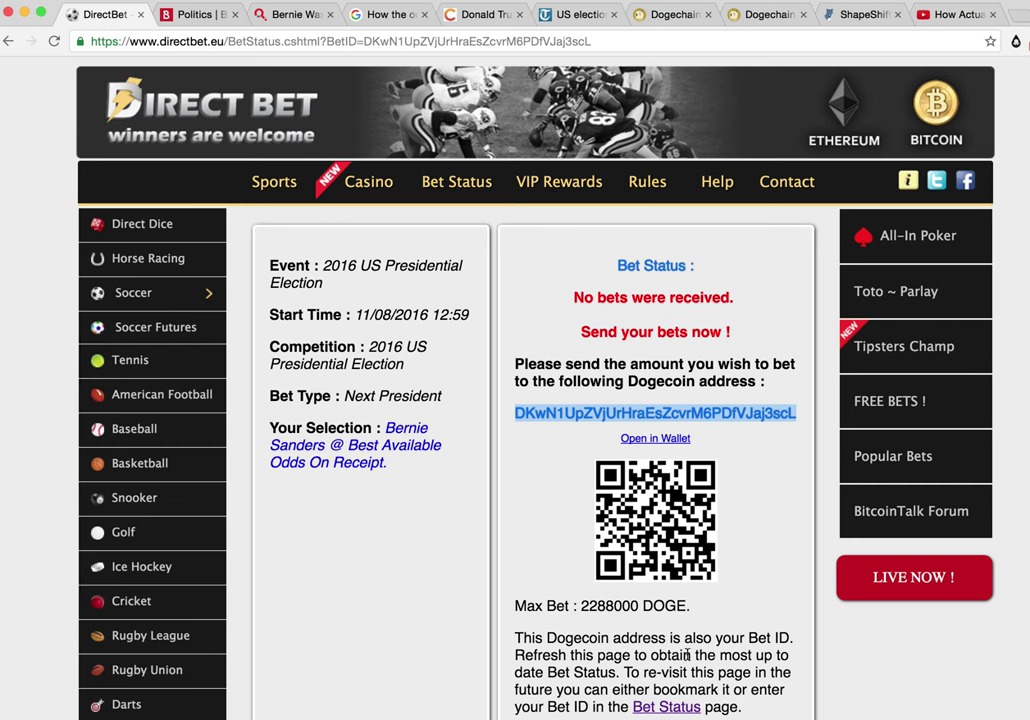
pyautogui.scroll(-2, 720, 601)
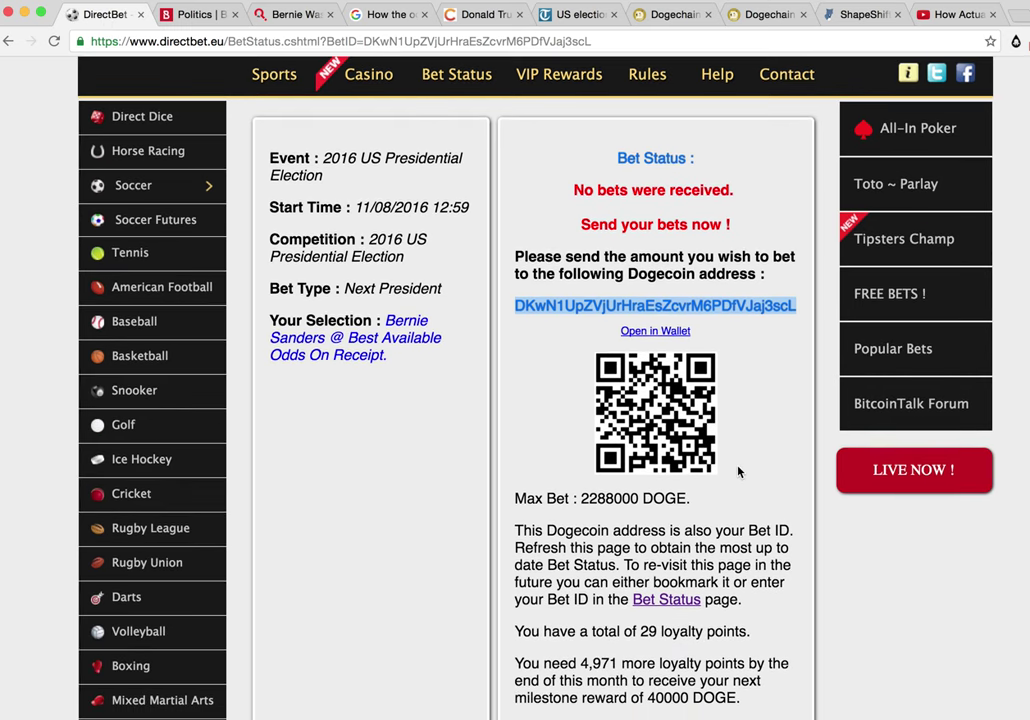
pyautogui.scroll(-3, 738, 470)
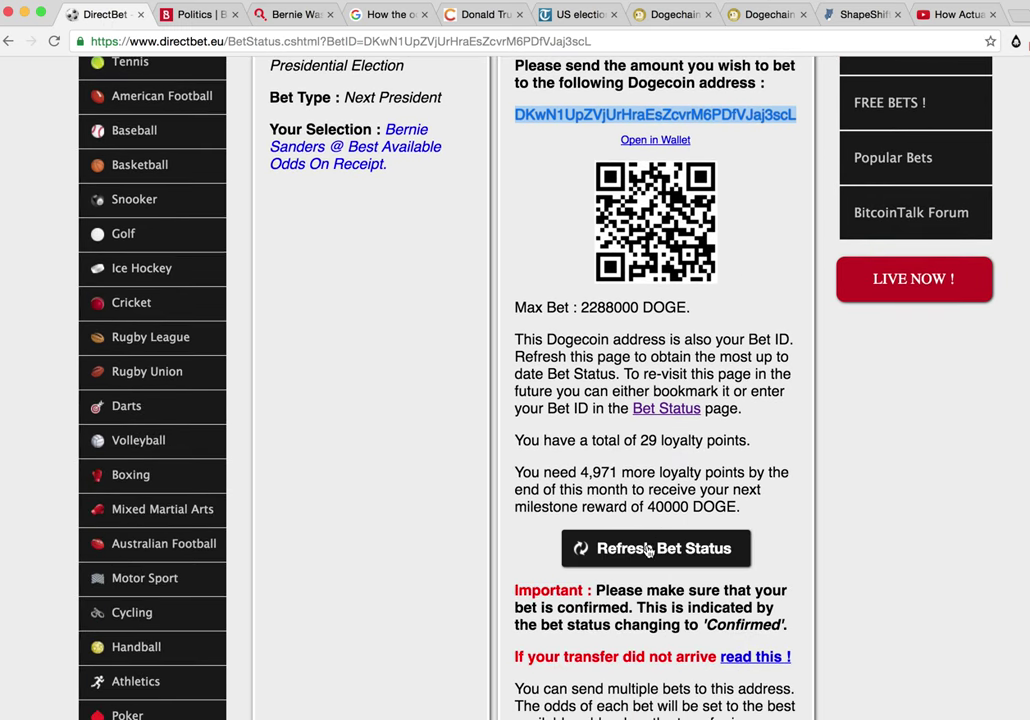
pyautogui.click(645, 551)
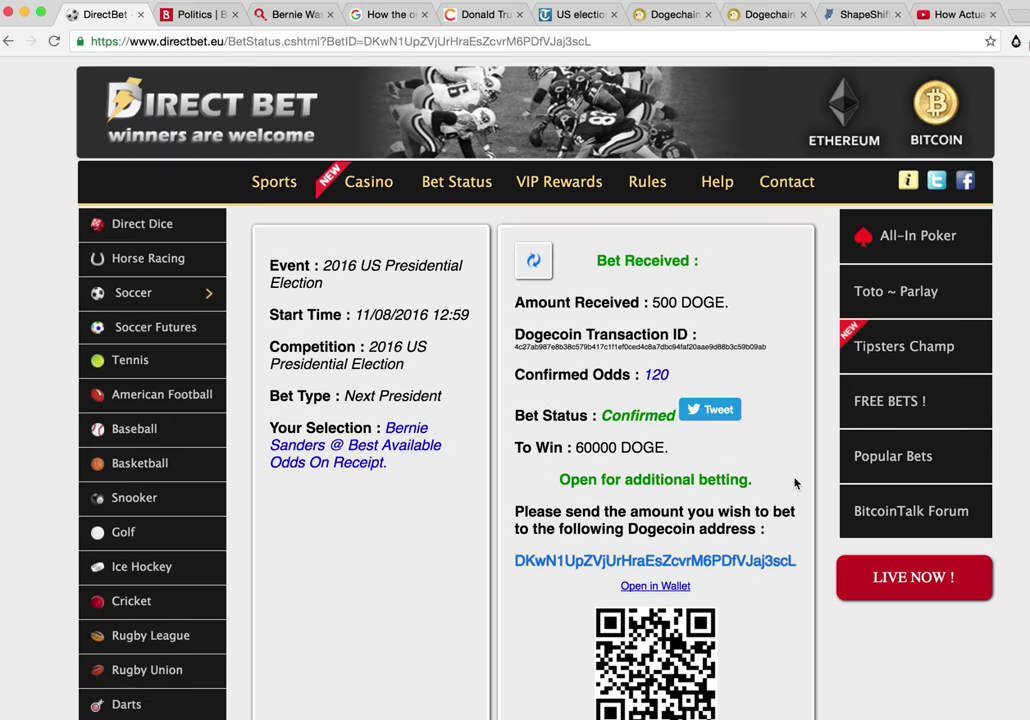
pyautogui.scroll(-5, 795, 483)
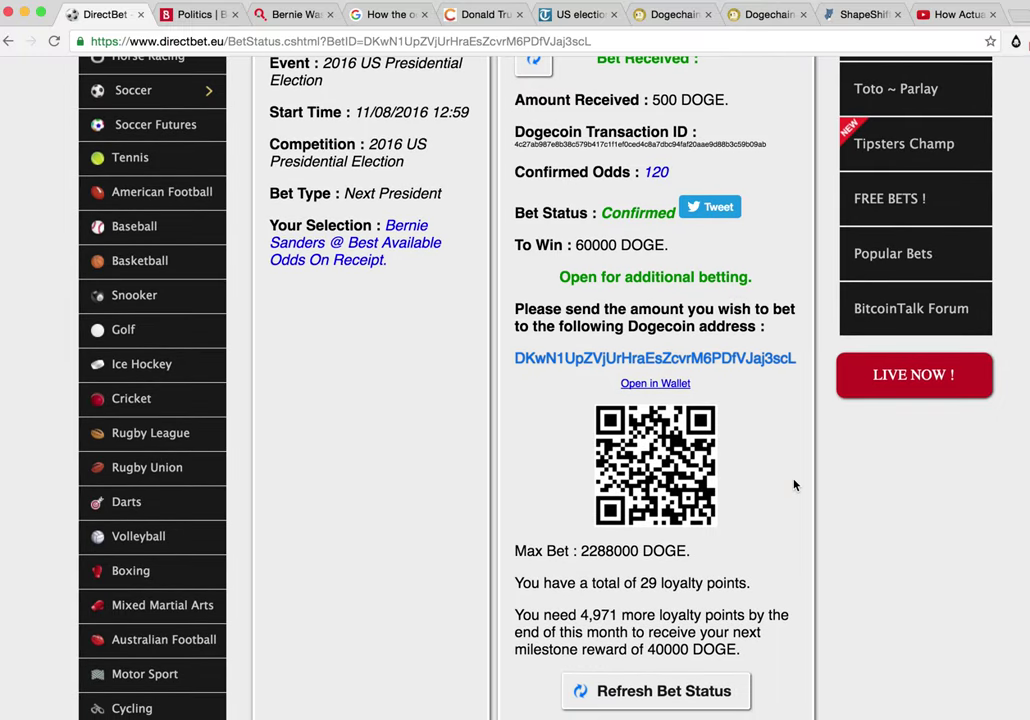
pyautogui.scroll(3, 794, 484)
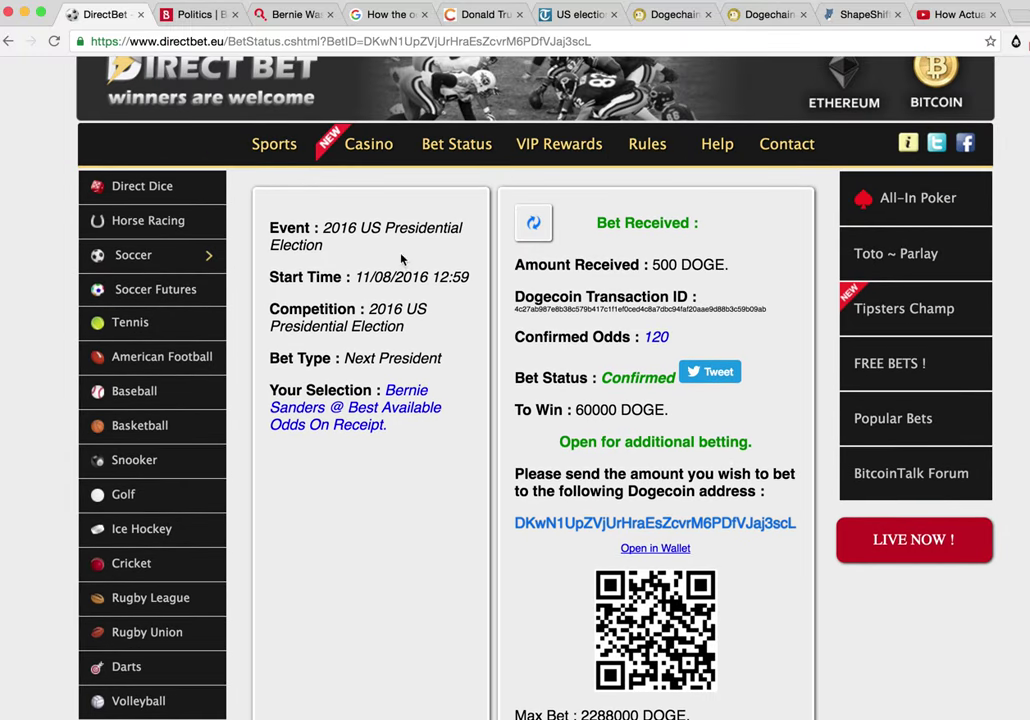
# - Check Bovada's odds for the next US president, and return to the DirectBet page
pyautogui.click(195, 14)
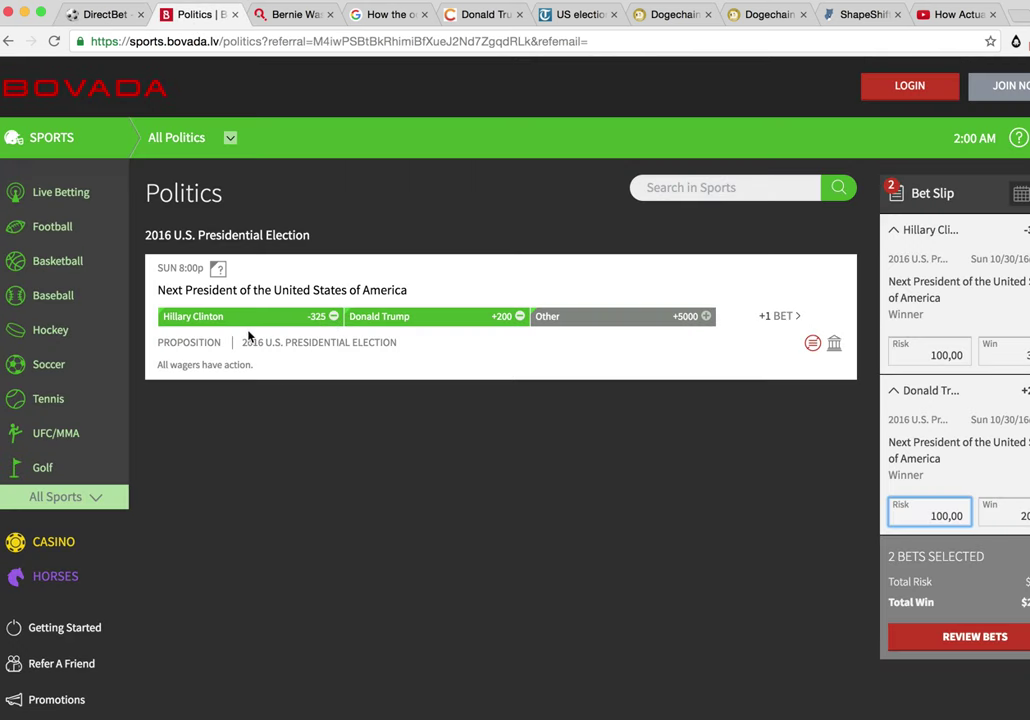
pyautogui.click(110, 15)
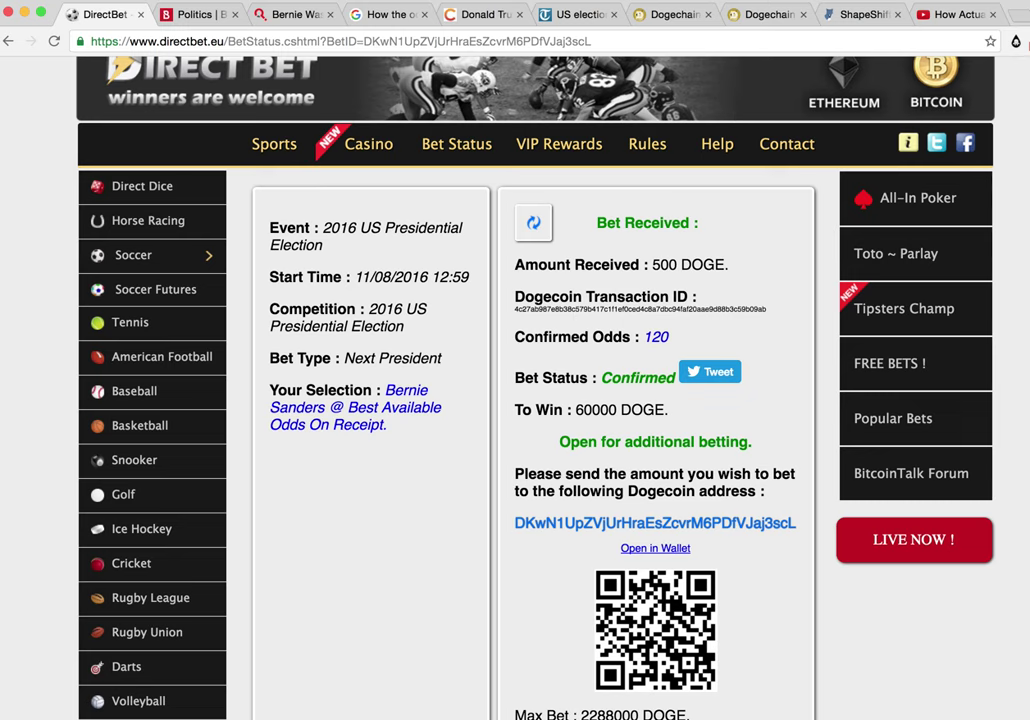
# - Switch to the Excel hedging sheet and review the Hillary and Bernie payouts alongside the profits and returns
pyautogui.moveTo(1029, 21); pyautogui.dragTo(97, 21)
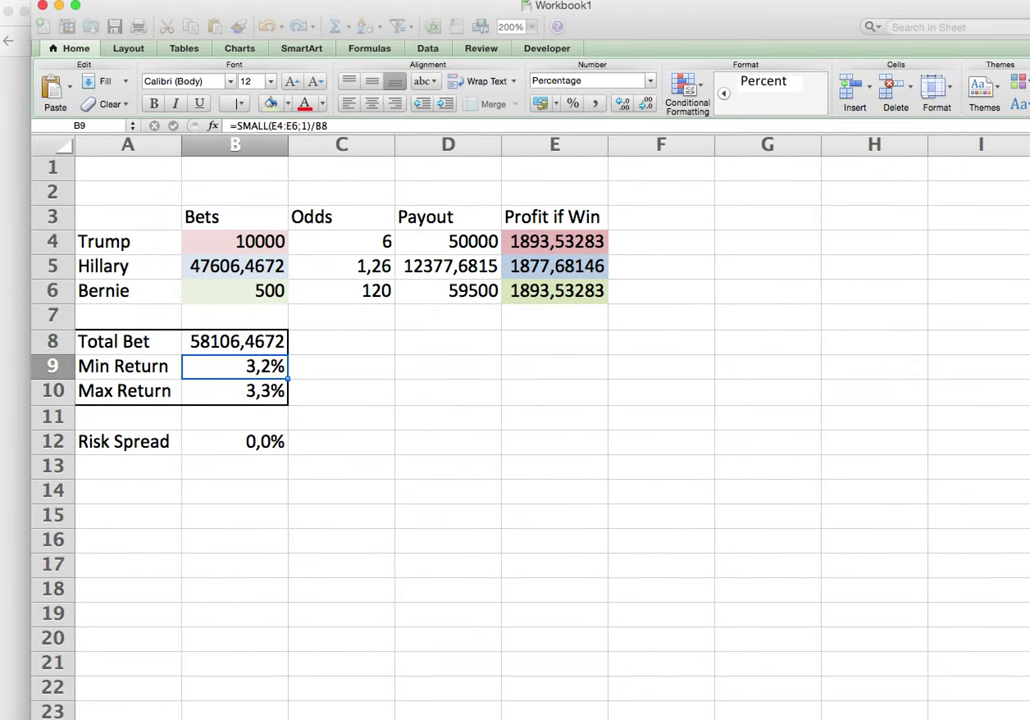
pyautogui.click(430, 266)
pyautogui.click(441, 290)
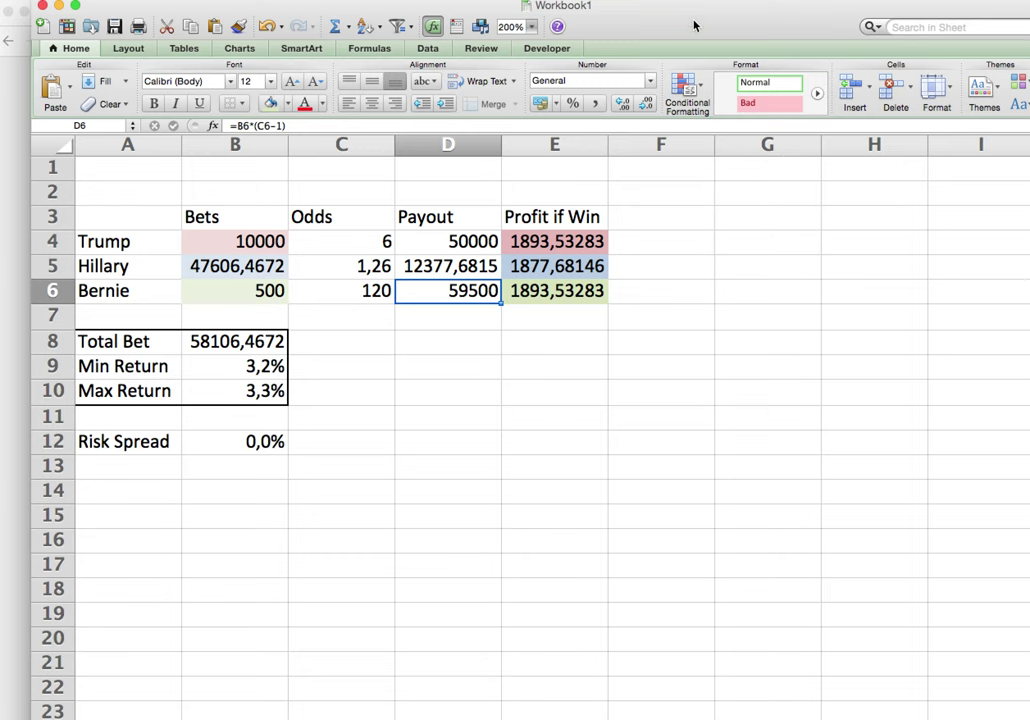
pyautogui.moveTo(676, 23); pyautogui.dragTo(645, 25)
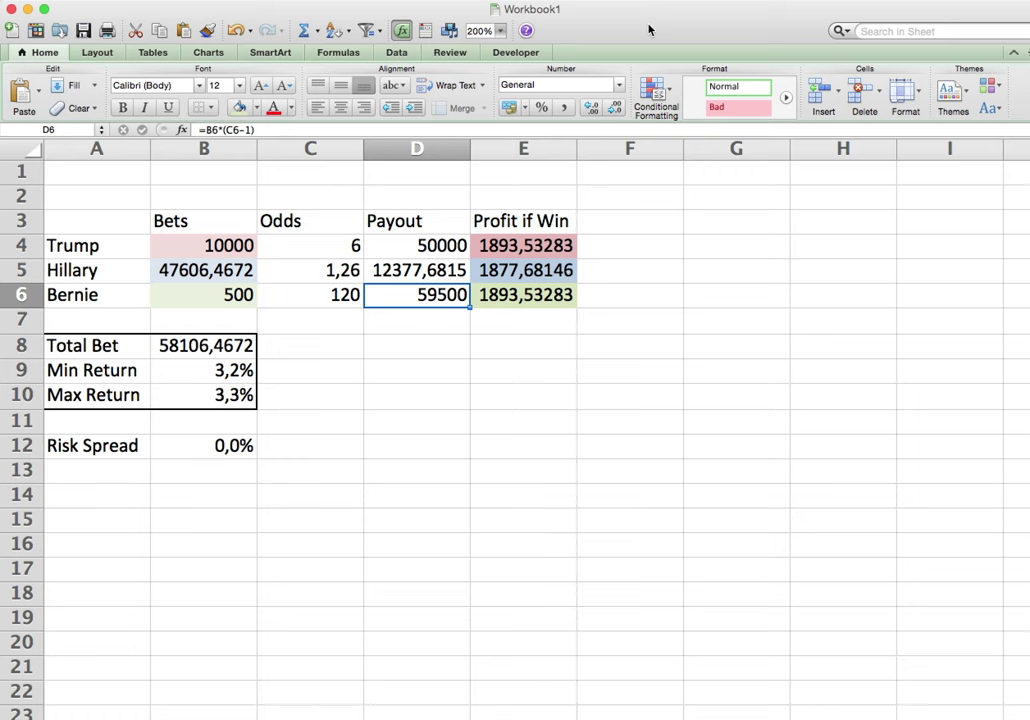
pyautogui.moveTo(619, 16); pyautogui.dragTo(616, 11)
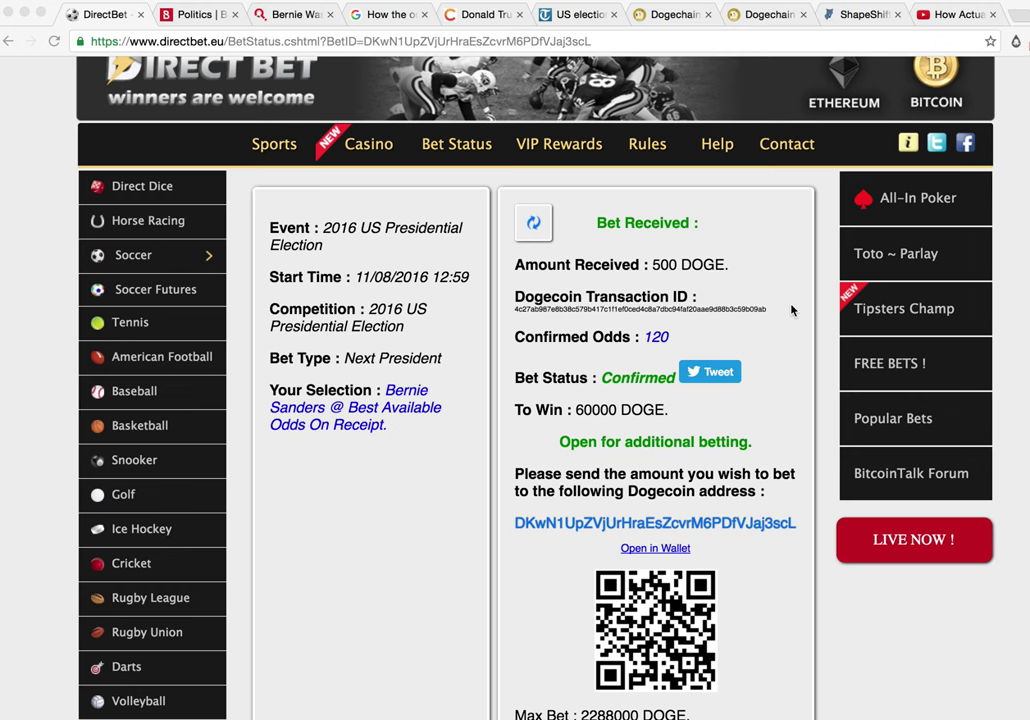
# - Switch to the YouTube video page already open in the browser
pyautogui.click(958, 14)
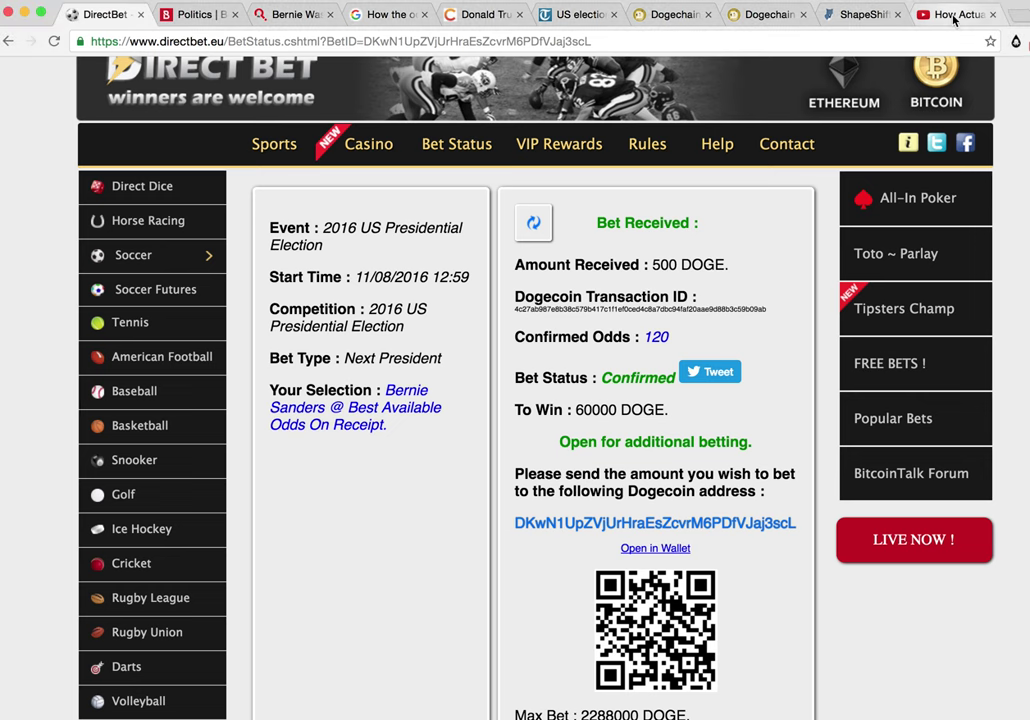